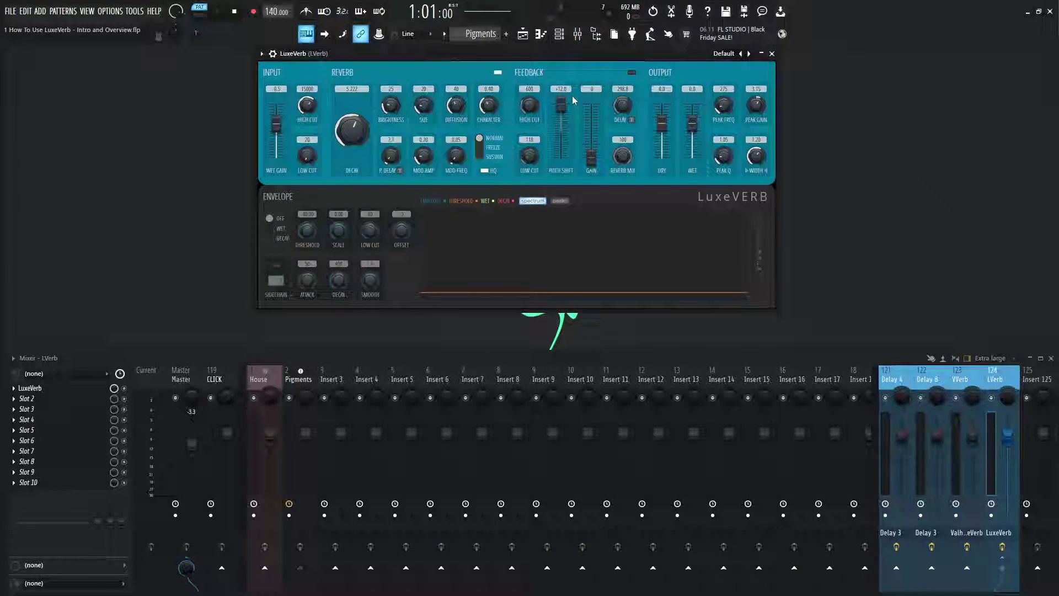
Step: Bring up the playlist and briefly view the Pigments synth that feeds the reverb
key("F5")
left_click(402, 128)
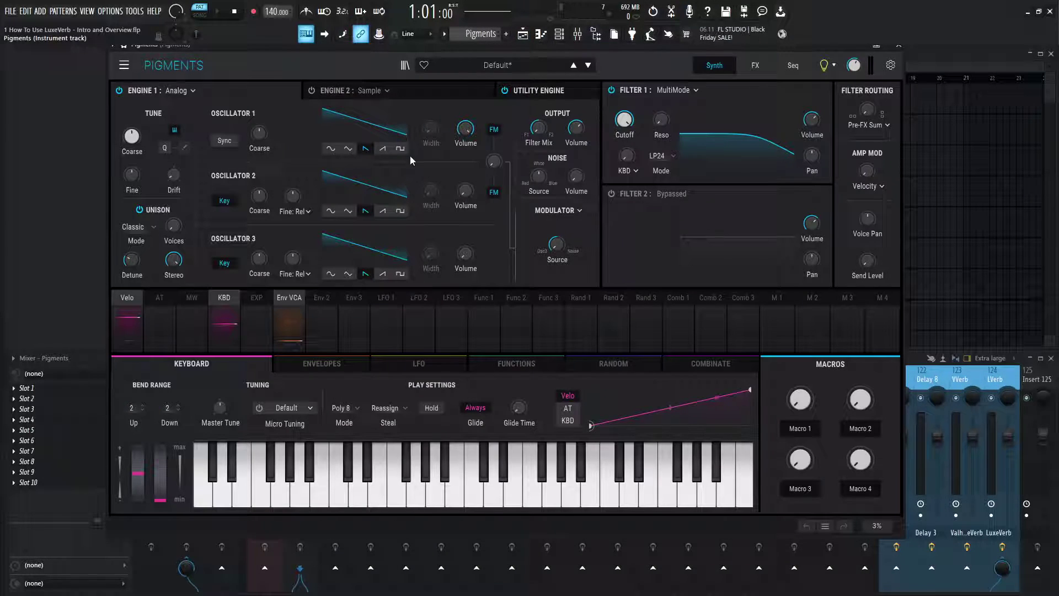
key("Escape")
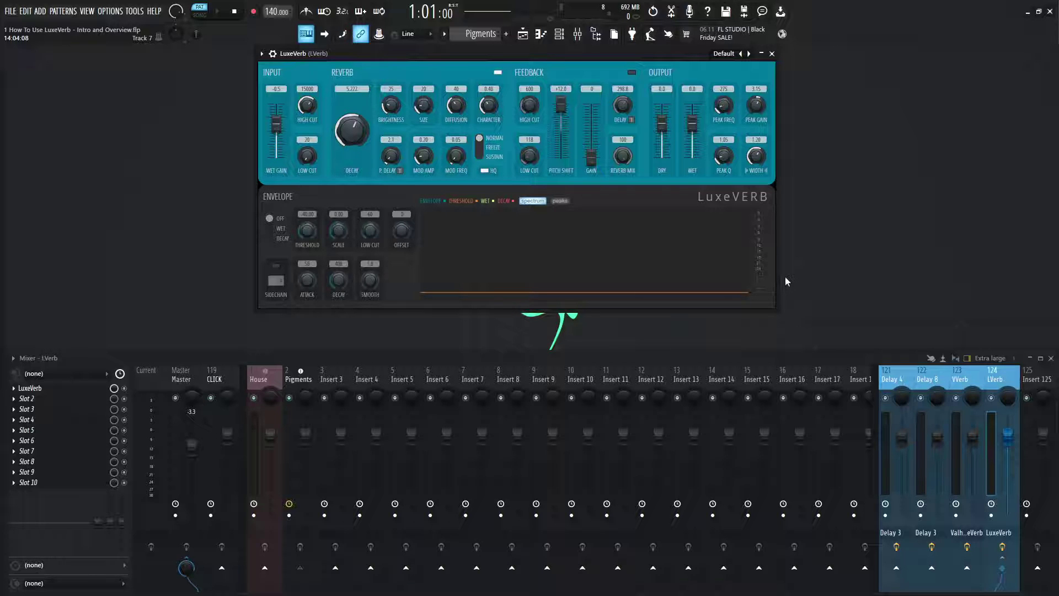
Step: Bypass LuxeVerb to compare, glance at its presets unchanged, then re-enable it
left_click(1007, 548)
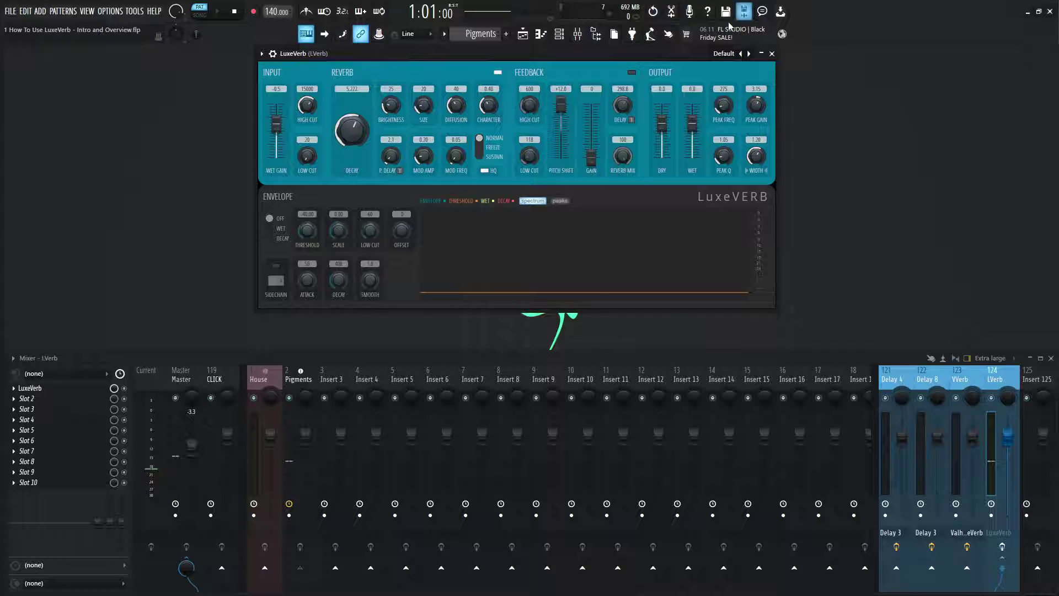
left_click(725, 53)
left_click(901, 238)
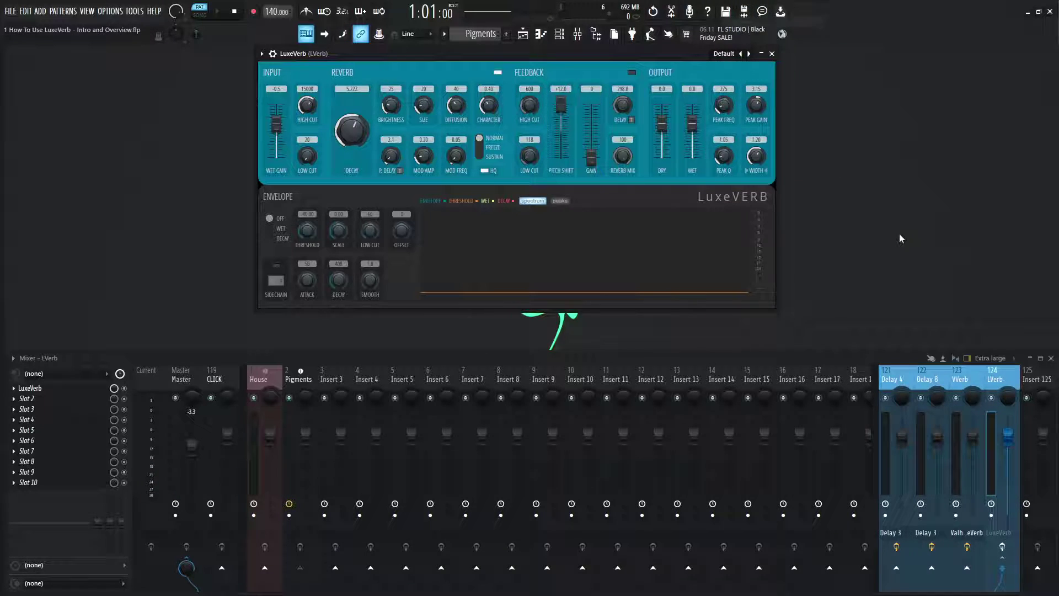
left_click(1002, 547)
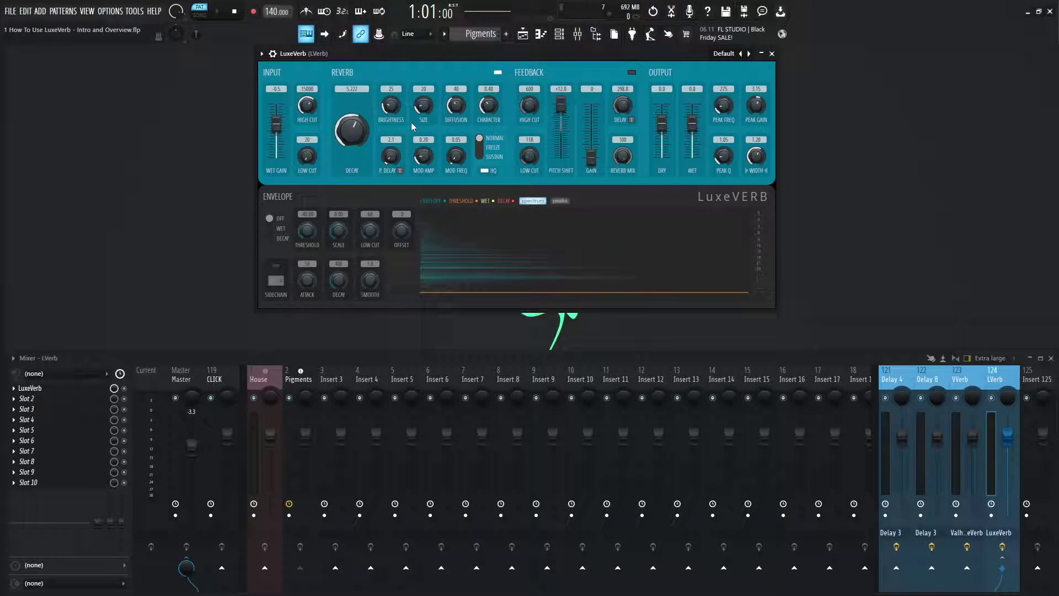
Step: Lengthen the LuxeVerb decay and set modulation amount to 0.95 and rate to 0.83
left_click_drag(352, 130, 352, 105)
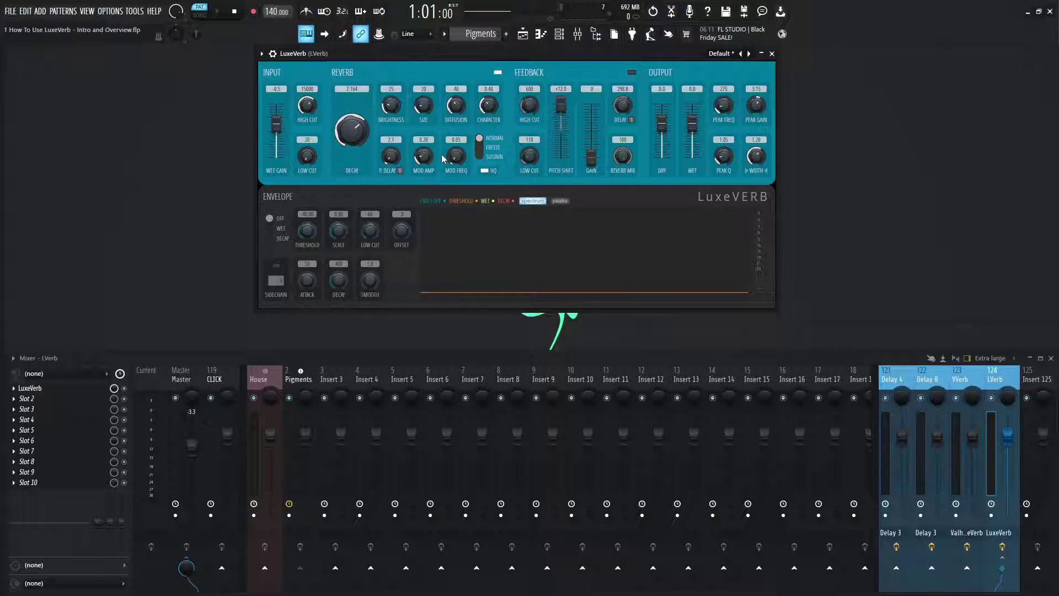
left_click_drag(432, 158, 424, 138)
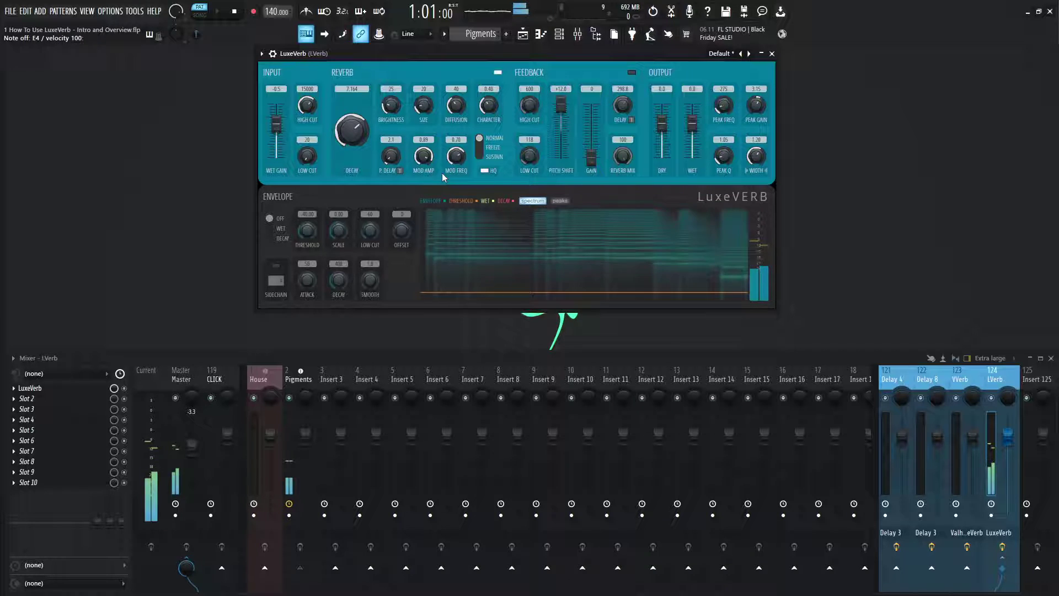
left_click_drag(423, 156, 424, 153)
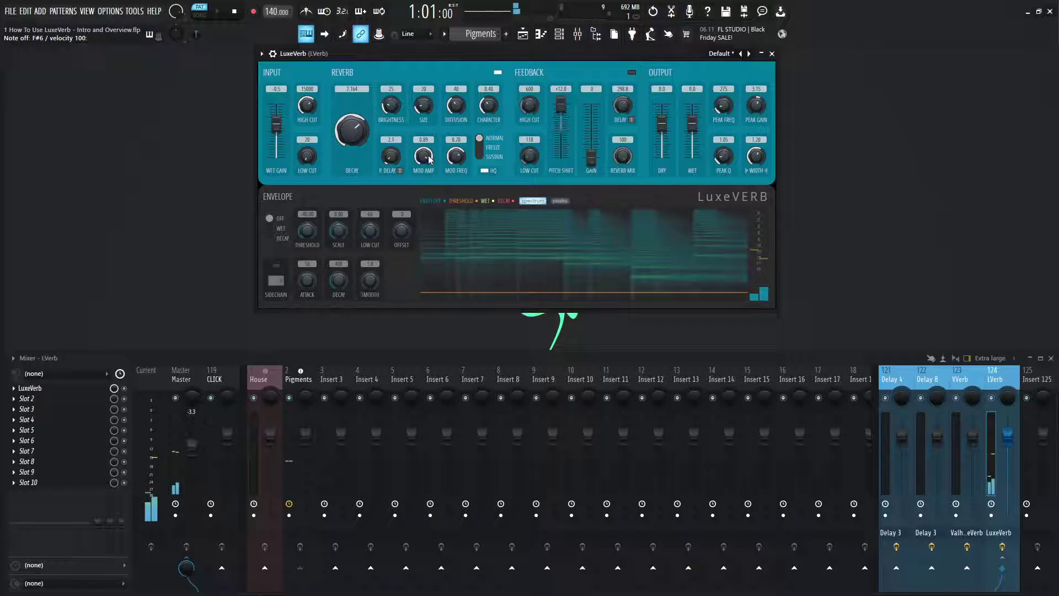
scroll(462, 160, "up", 5)
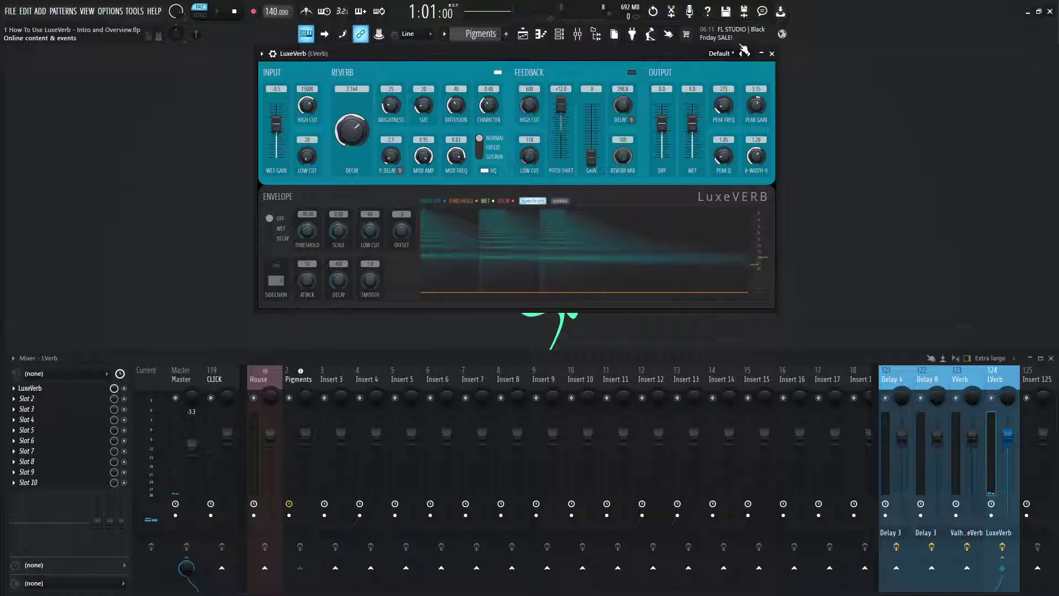
Step: Load LuxeVerb's Default preset and start playback
left_click(720, 54)
left_click(741, 21)
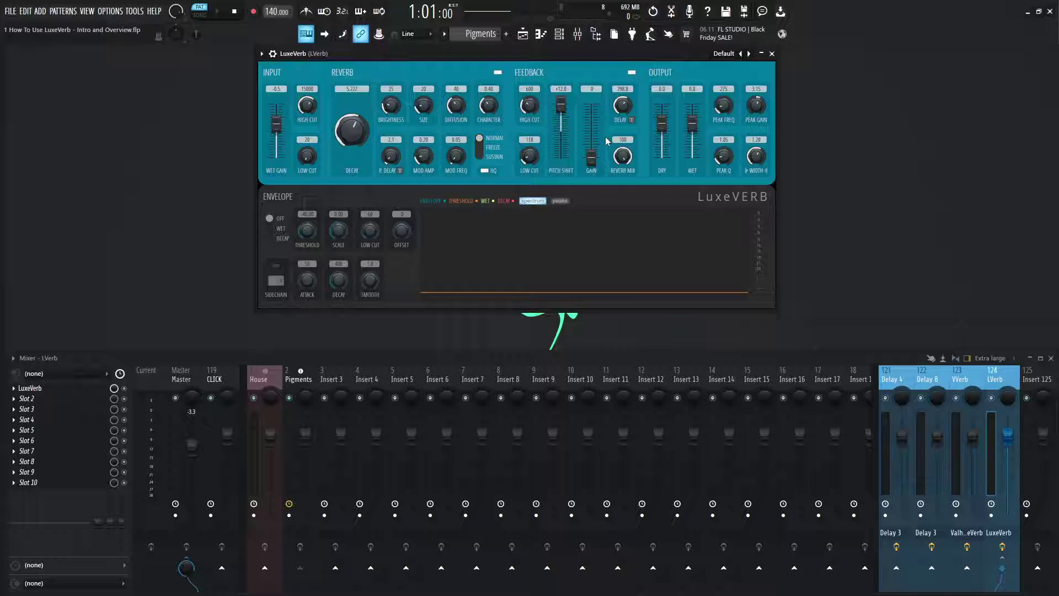
key("space")
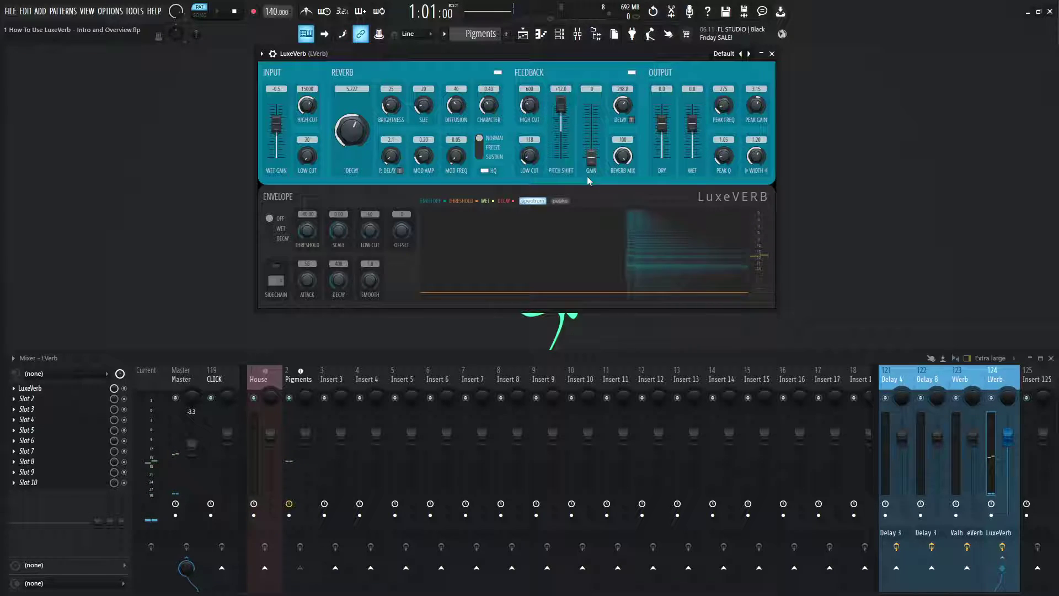
Step: Raise feedback gain, stretch decay toward 13 s, nudge input wet gain up, and play a note
left_click_drag(595, 158, 589, 109)
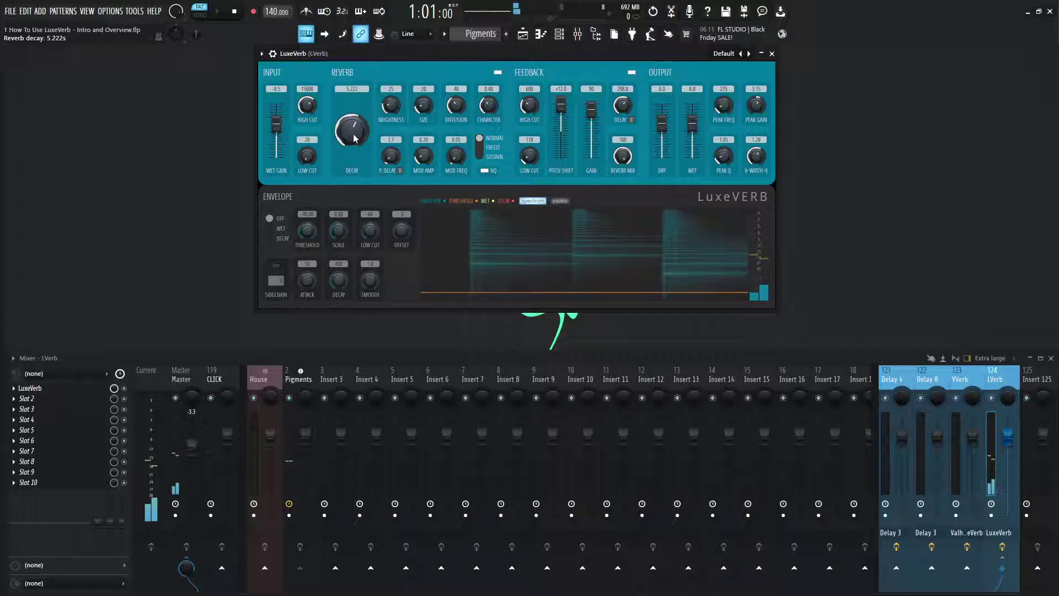
left_click_drag(353, 133, 353, 99)
scroll(353, 130, "up", 1)
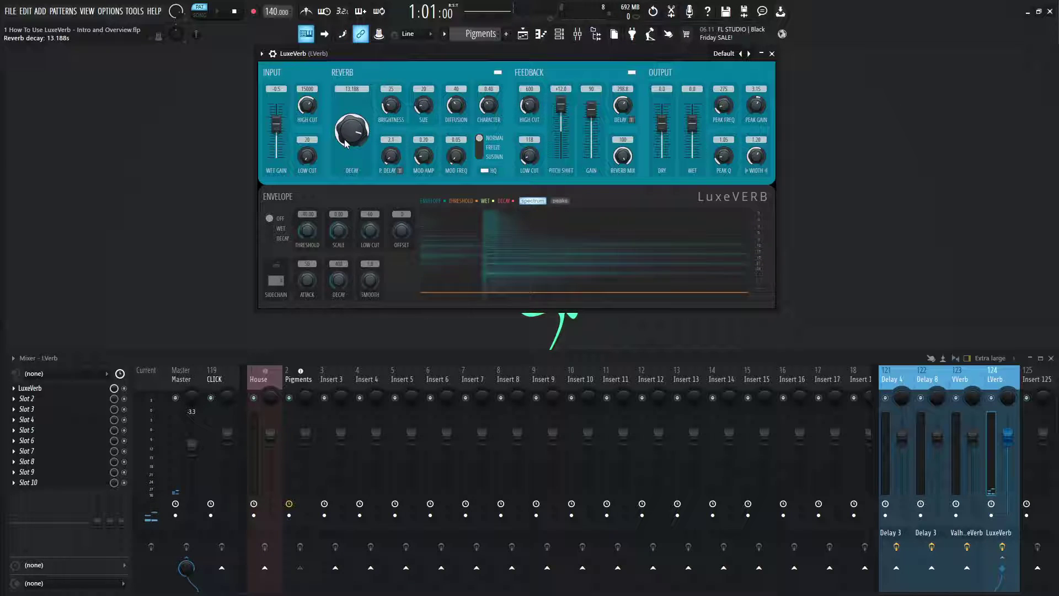
left_click_drag(276, 125, 276, 118)
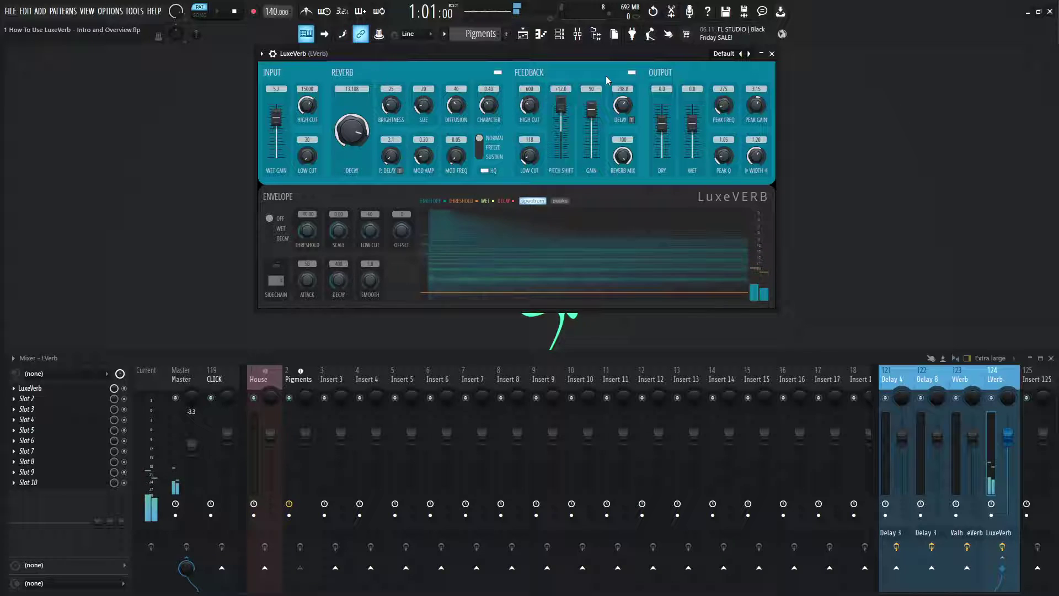
key("c")
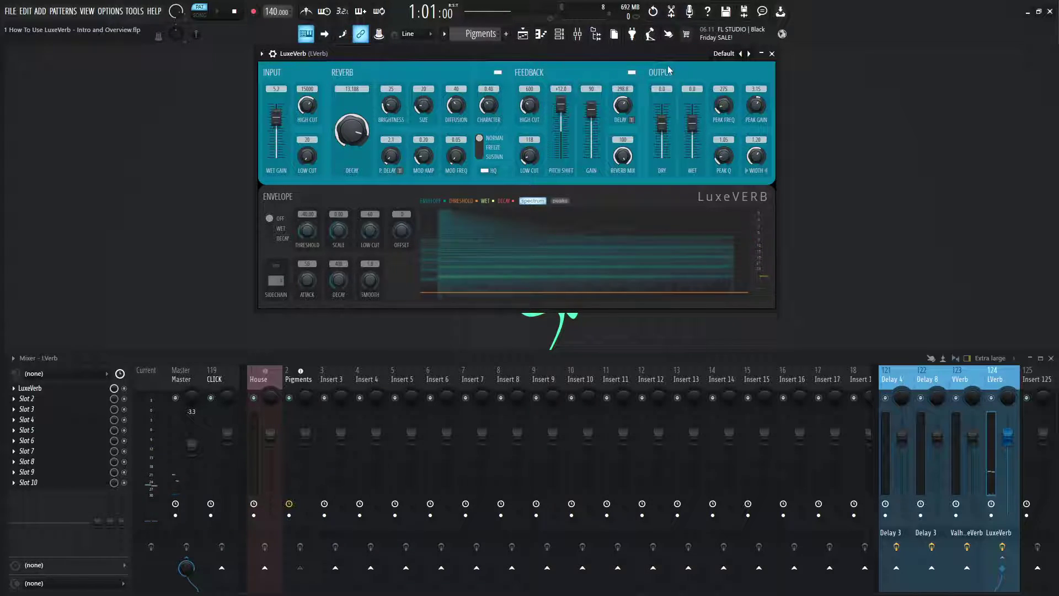
Step: Reload Default, boost the output peak gain to 18 and adjust the peak bandwidth
left_click(724, 53)
left_click(766, 21)
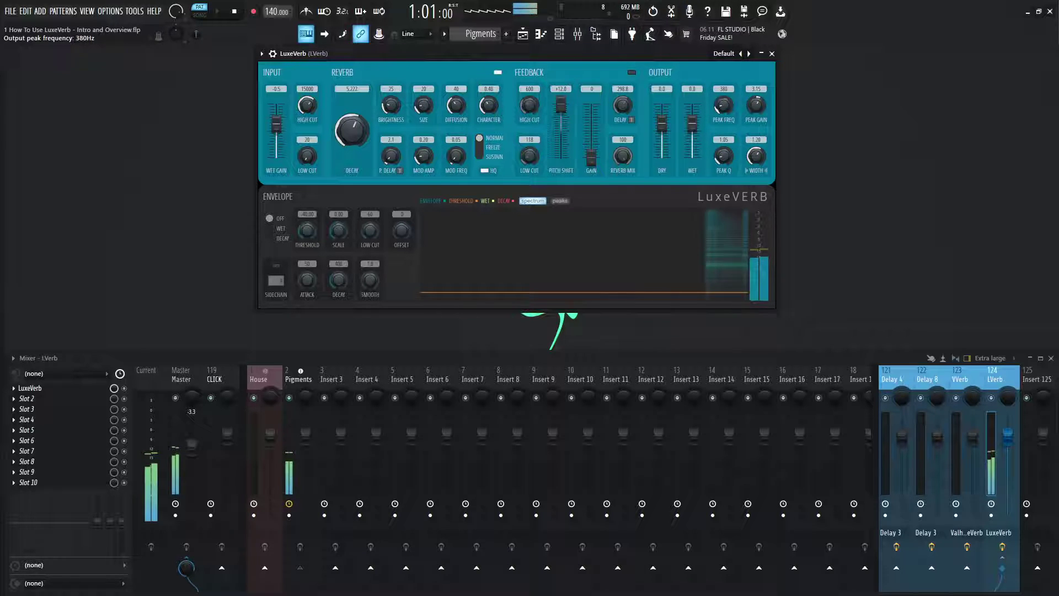
left_click_drag(749, 118, 749, 77)
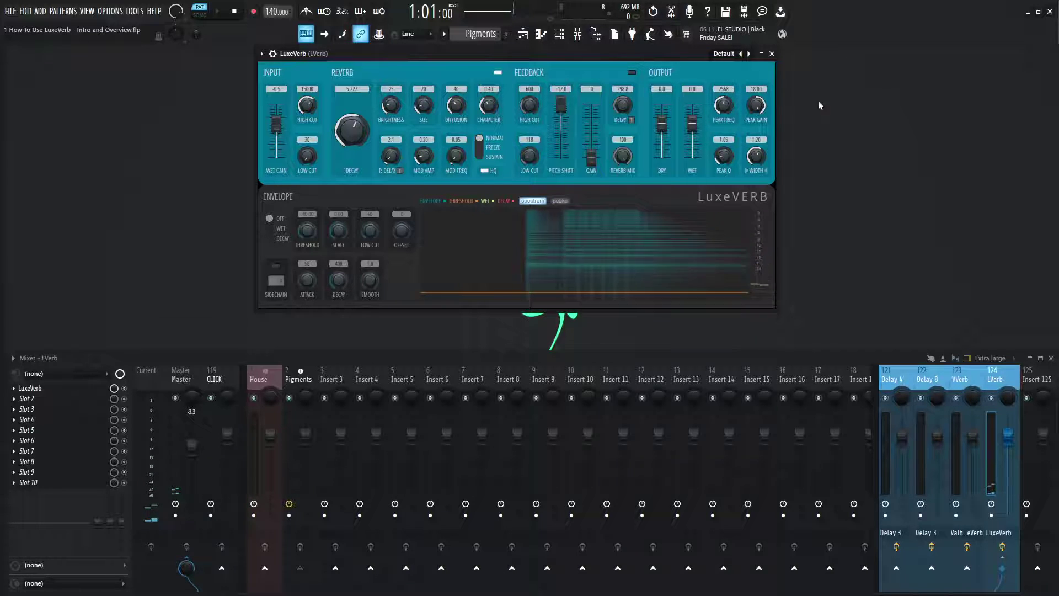
mouse_move(729, 165)
left_mouse_down()
mouse_move(729, 199)
mouse_move(725, 170)
left_mouse_up()
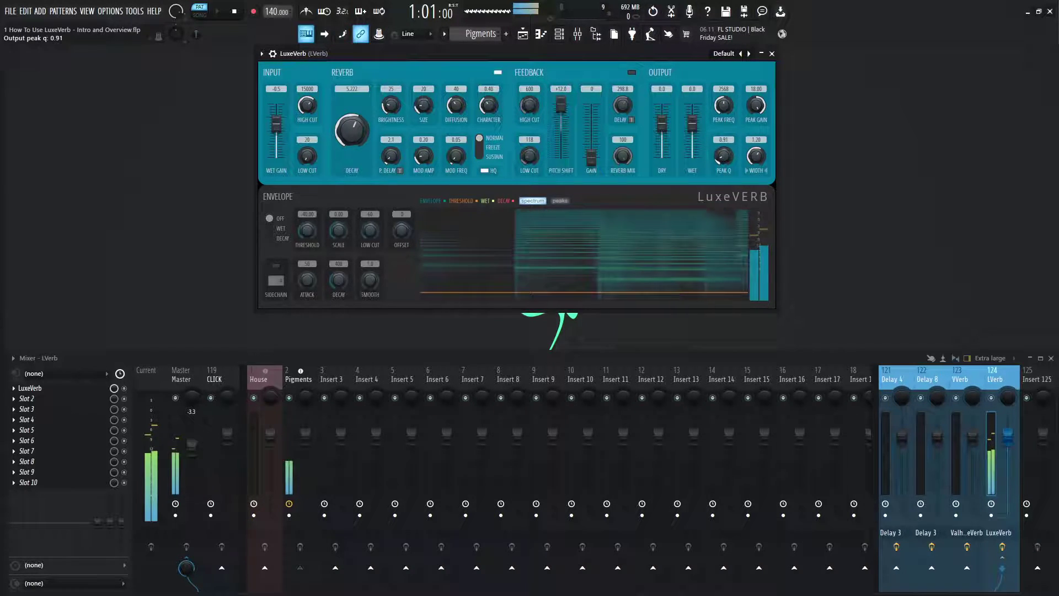
Step: Widen the stereo image and sweep the output peak down to 5971 Hz with Q 2.00
left_click_drag(756, 158, 729, 47)
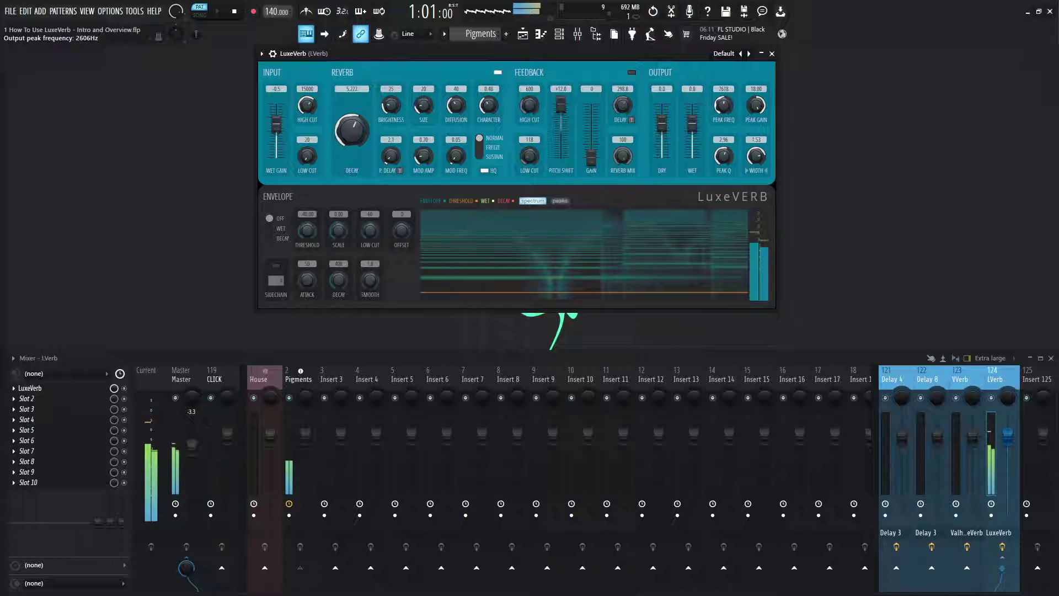
left_click_drag(724, 105, 687, 176)
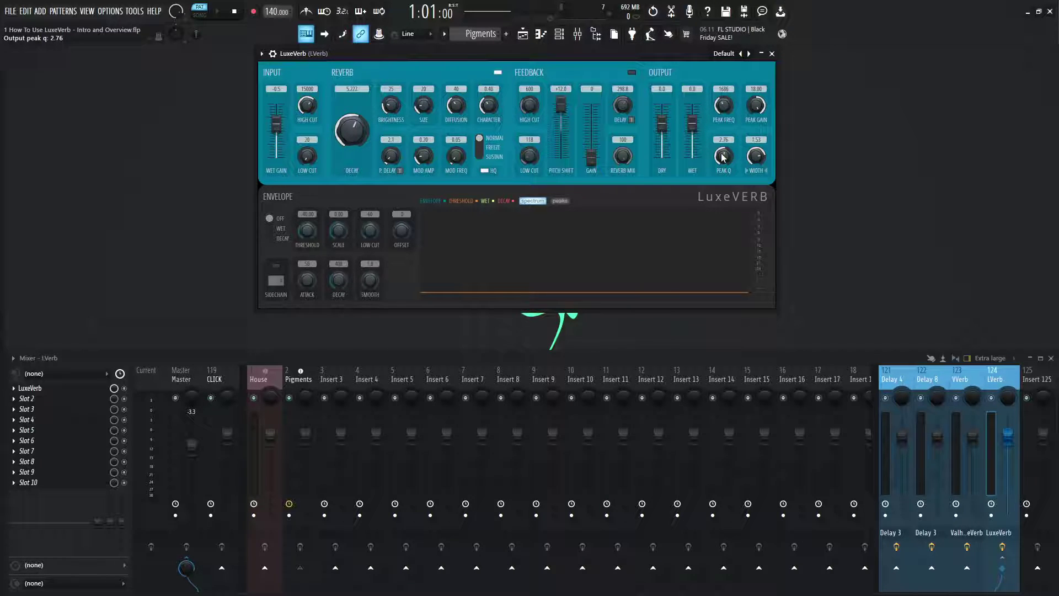
scroll(724, 157, "up", 5)
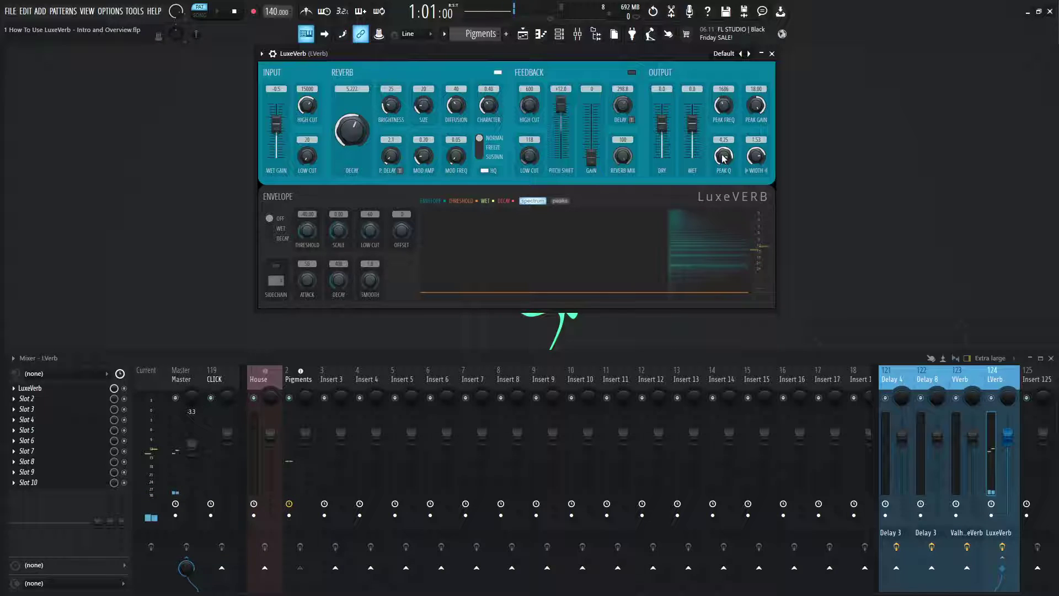
mouse_move(724, 105)
left_mouse_down()
mouse_move(724, 129)
mouse_move(723, 111)
left_mouse_up()
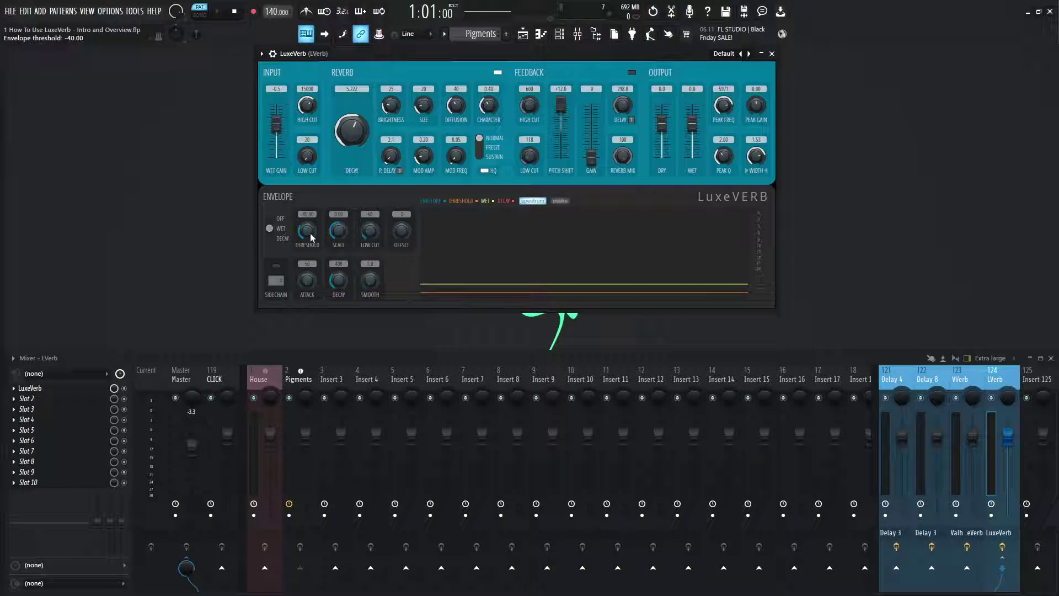
Step: Start playback to hear the LuxeVerb envelope effect
key("space")
Step: Reset to Default, then choose Gated Bright and Boomy from the Envelope presets
left_click(732, 54)
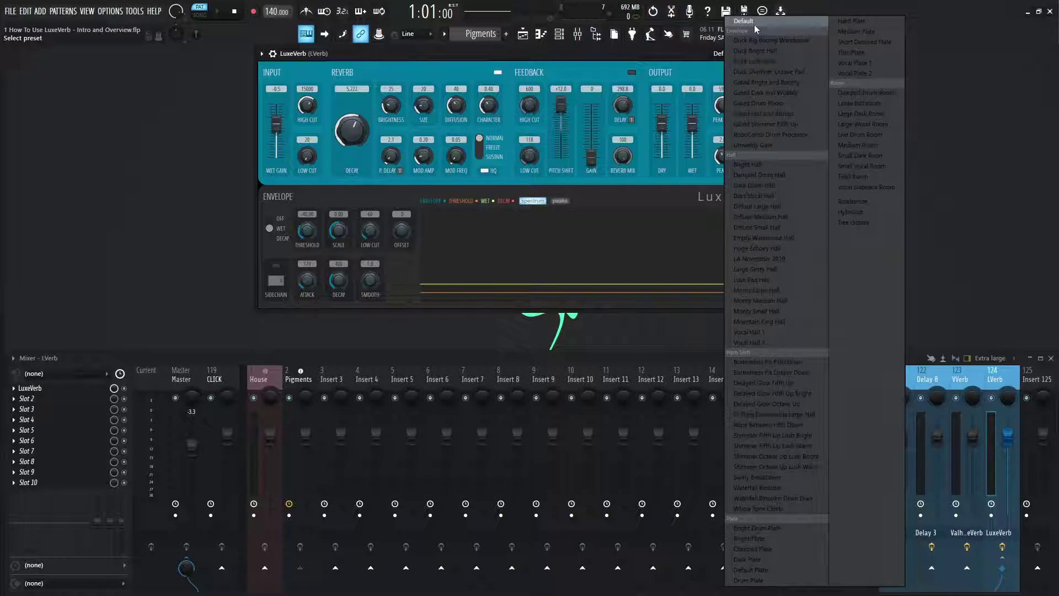
left_click(755, 23)
left_click(726, 54)
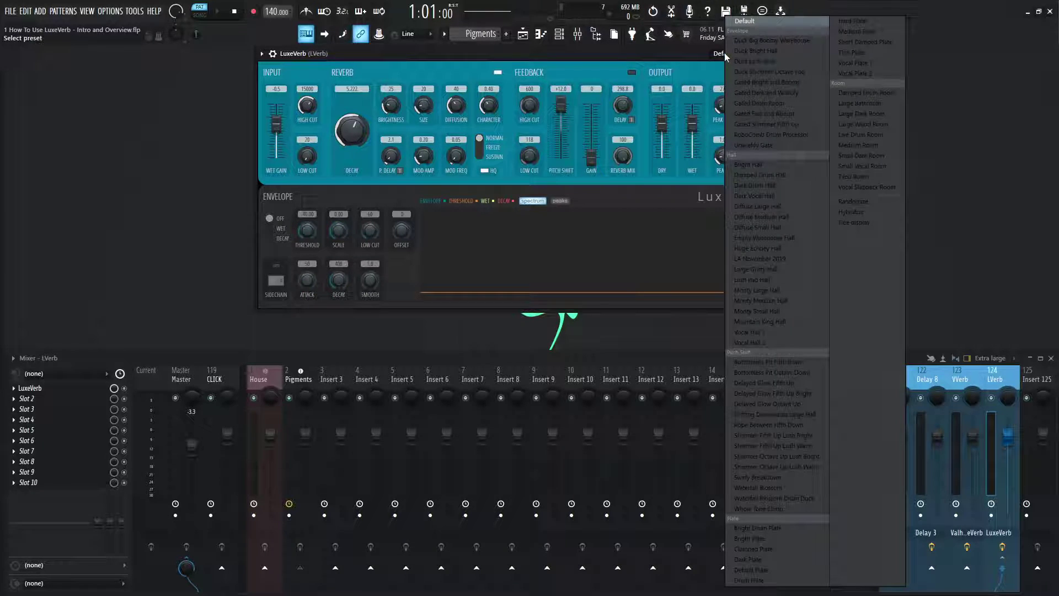
left_click(786, 85)
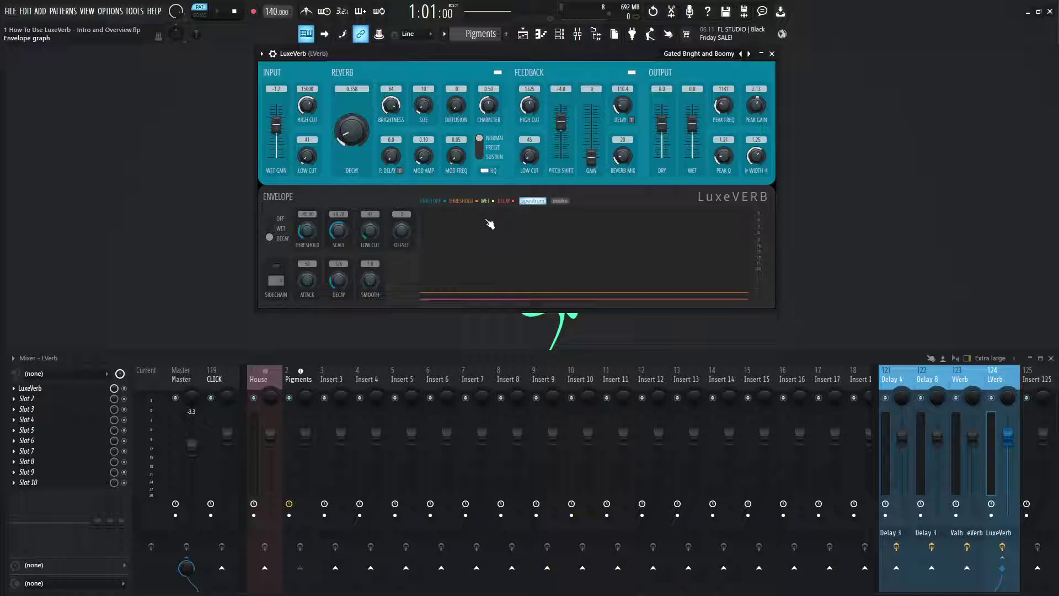
Step: Play notes through the gated preset and turn on peaks and spectrum in the envelope graph
key("5")
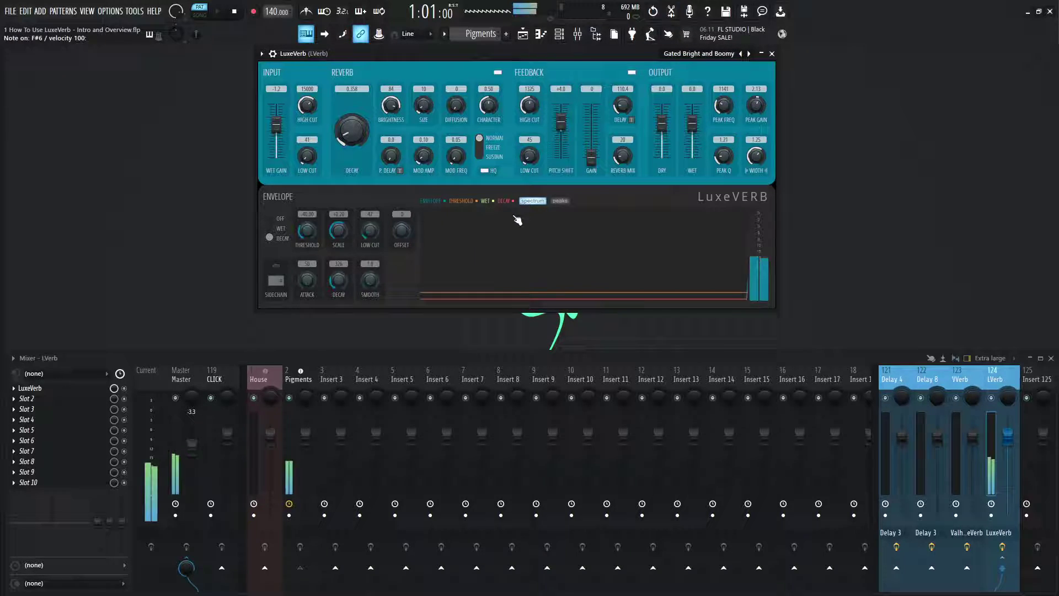
key("d")
key("d")
key("d")
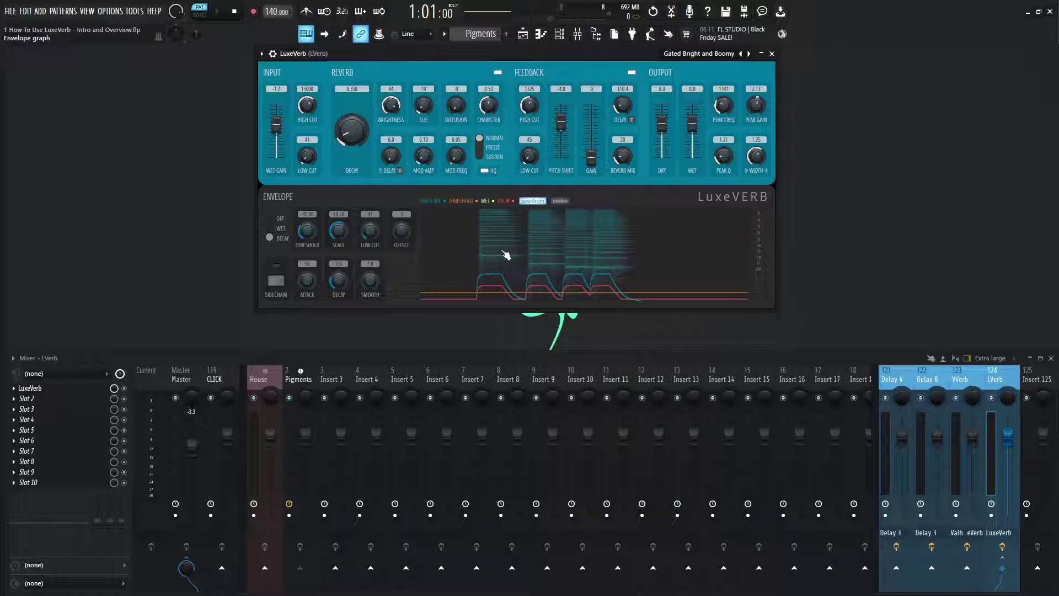
left_click(561, 202)
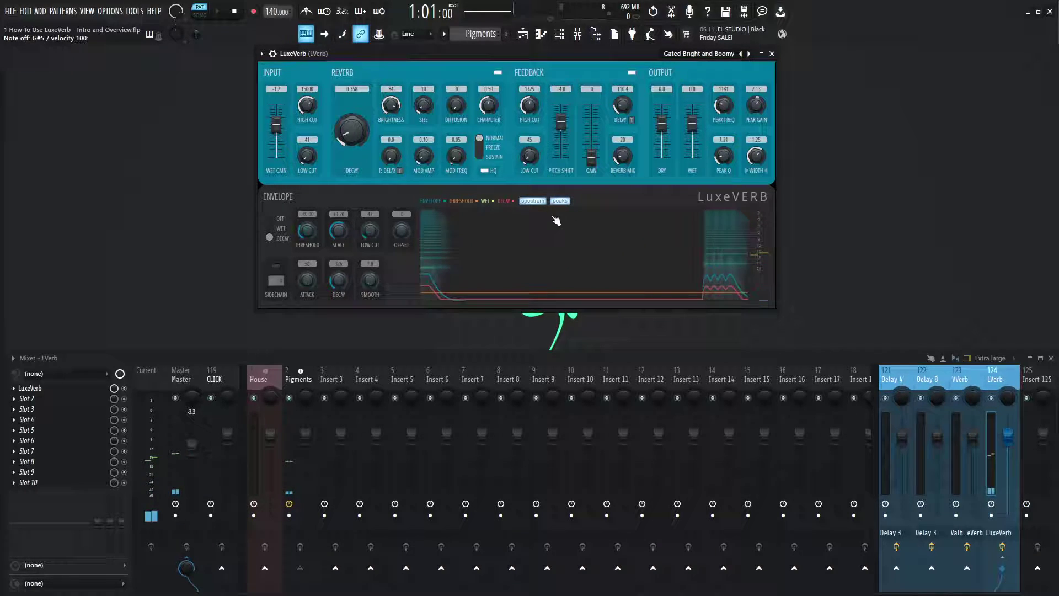
left_click(533, 201)
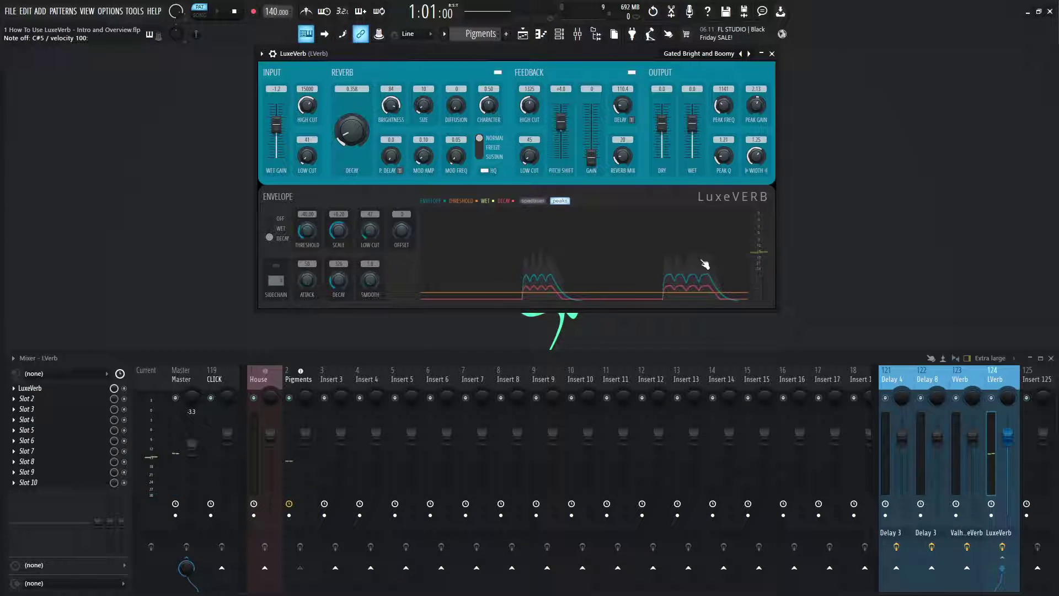
left_click(533, 202)
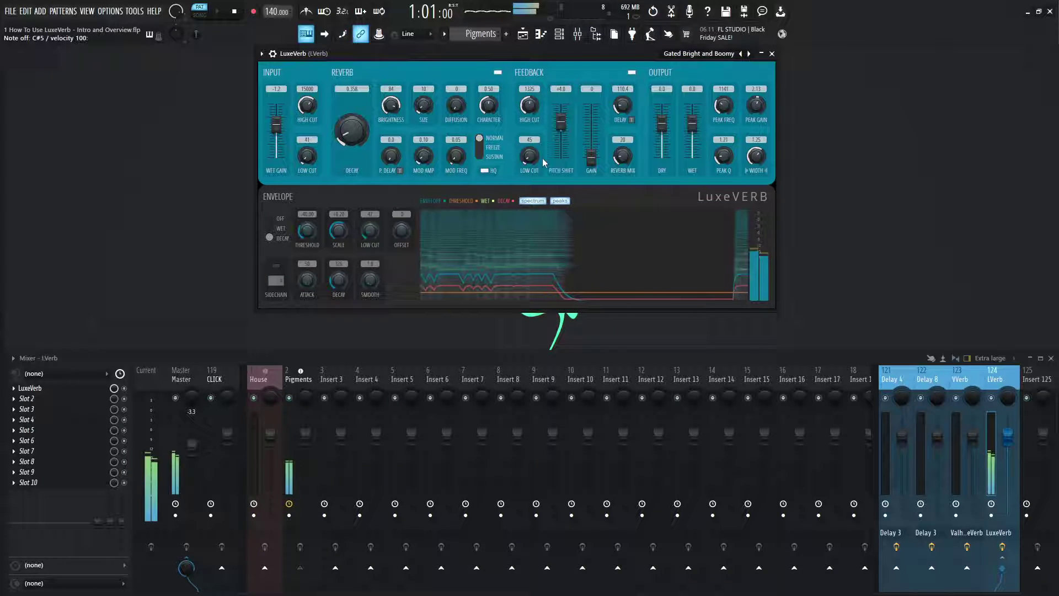
Step: Pick Huge Echoey Hall from the Hall section of LuxeVerb's preset menu
left_click(699, 53)
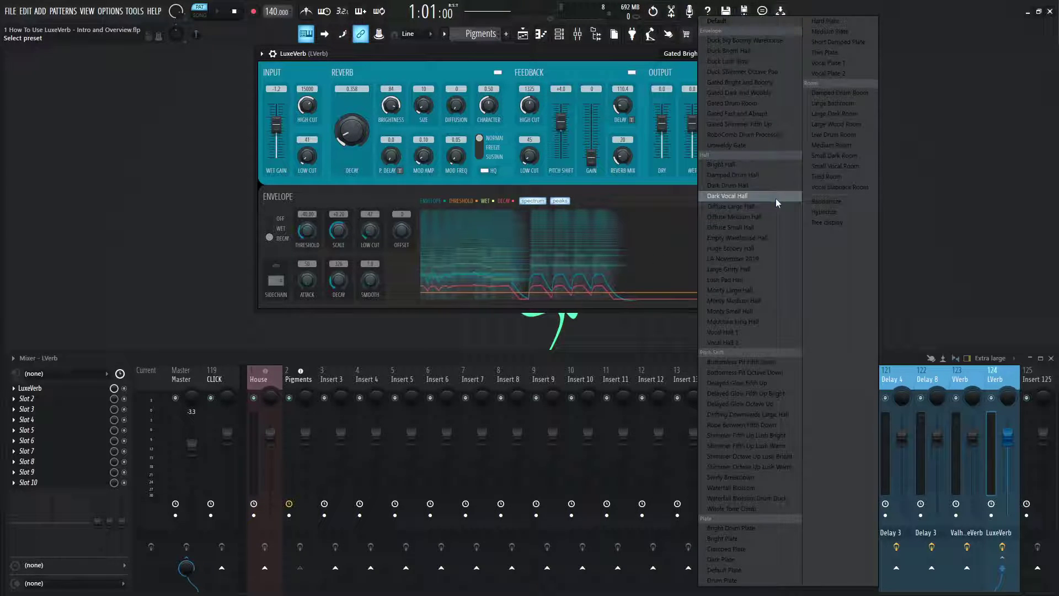
left_click(763, 252)
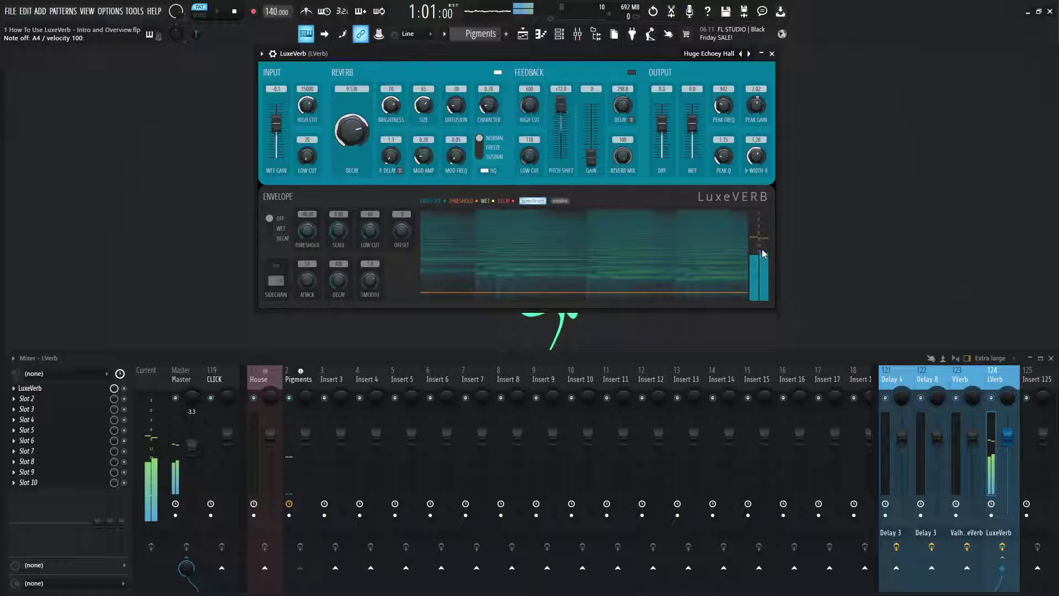
Step: Select Rope Between Fifth Down under Pitch Shift in the LuxeVerb preset menu
left_click(689, 53)
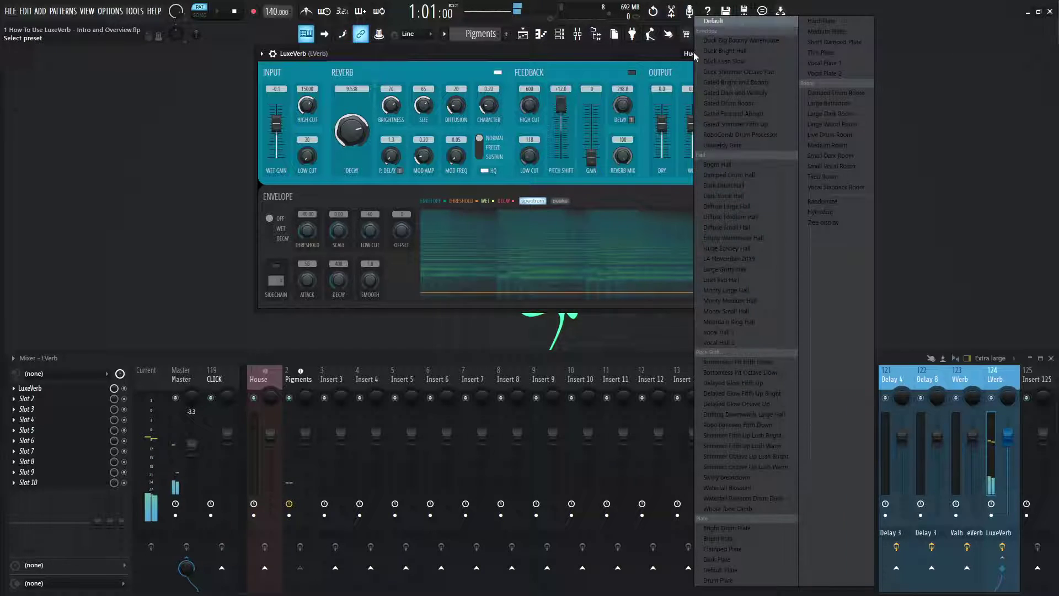
left_click(780, 425)
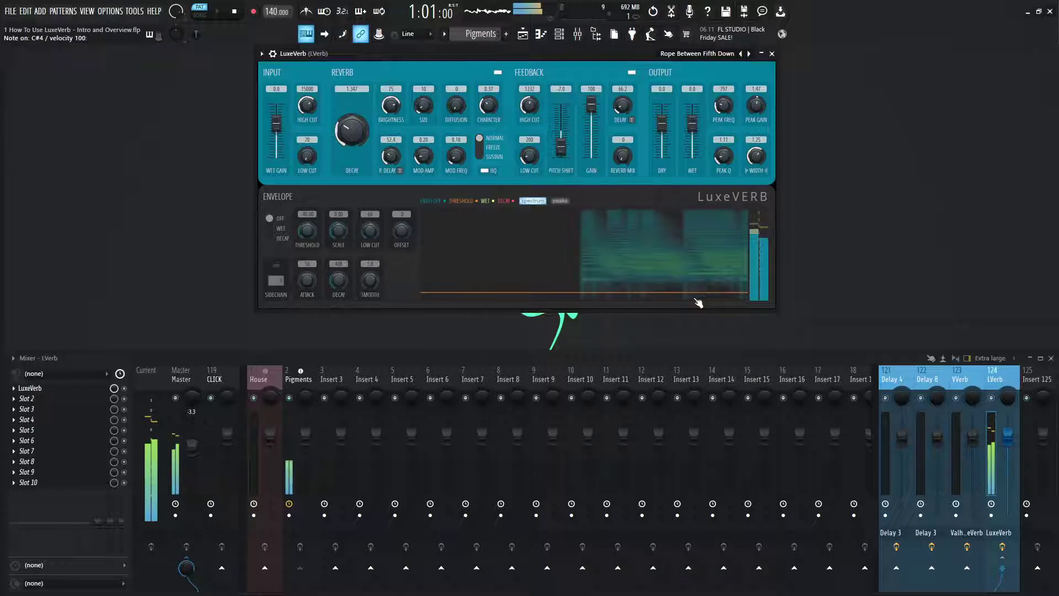
left_click(700, 53)
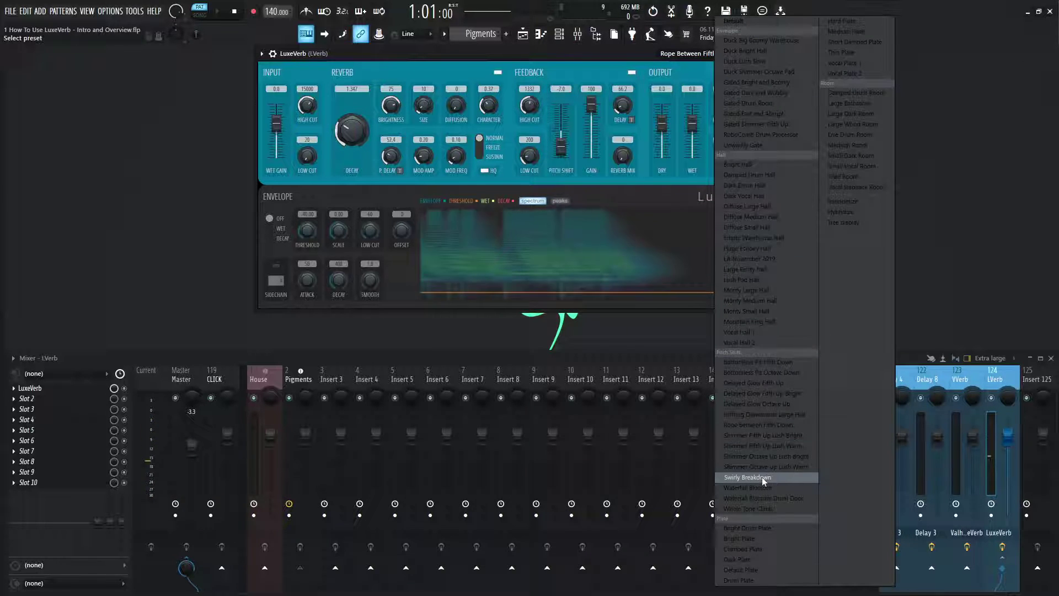
Step: Try Swirly Breakdown, then settle on the Whole Tone Climb pitch-shift preset
left_click(780, 478)
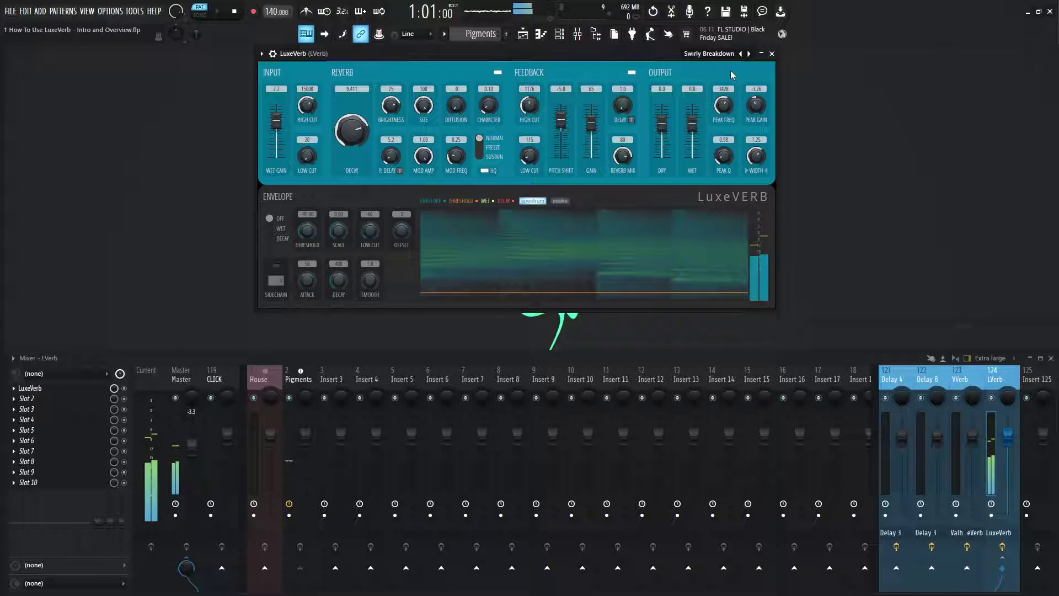
left_click(711, 53)
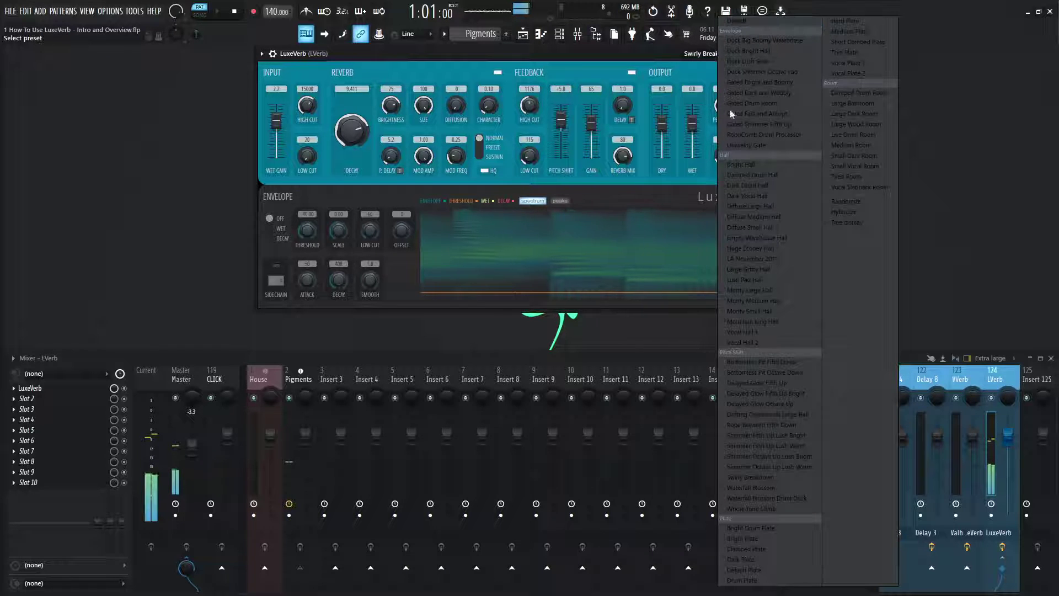
left_click(782, 509)
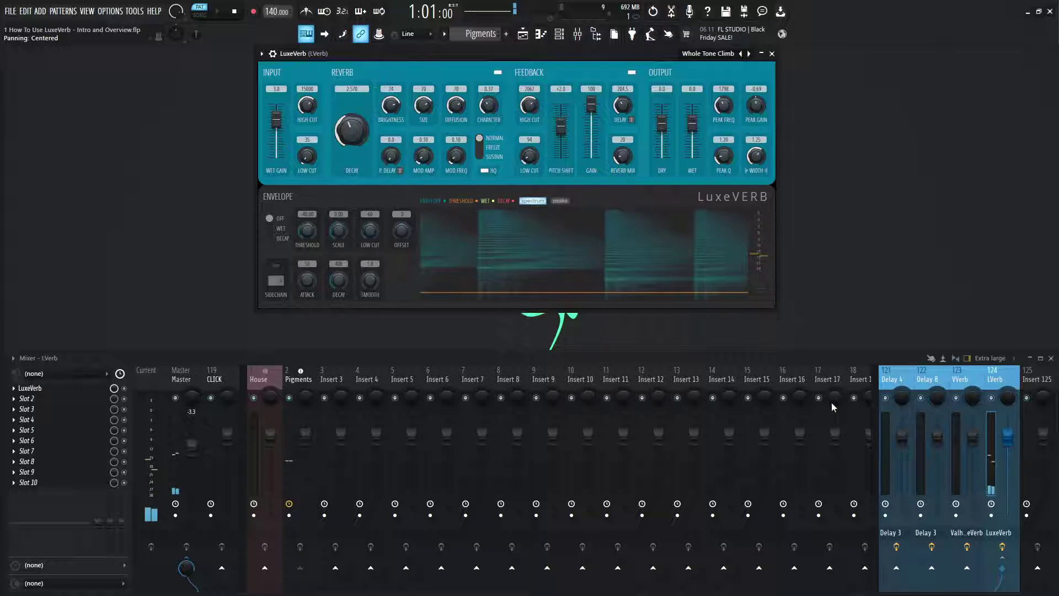
Step: Load the Dark Plate preset and raise the reverb's input wet gain
left_click(715, 54)
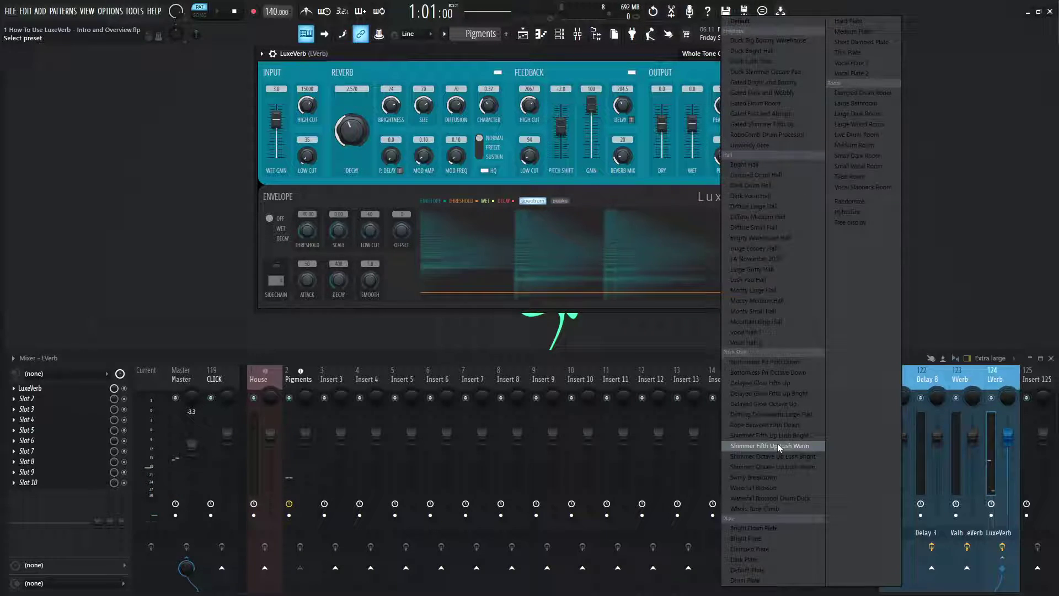
left_click(756, 559)
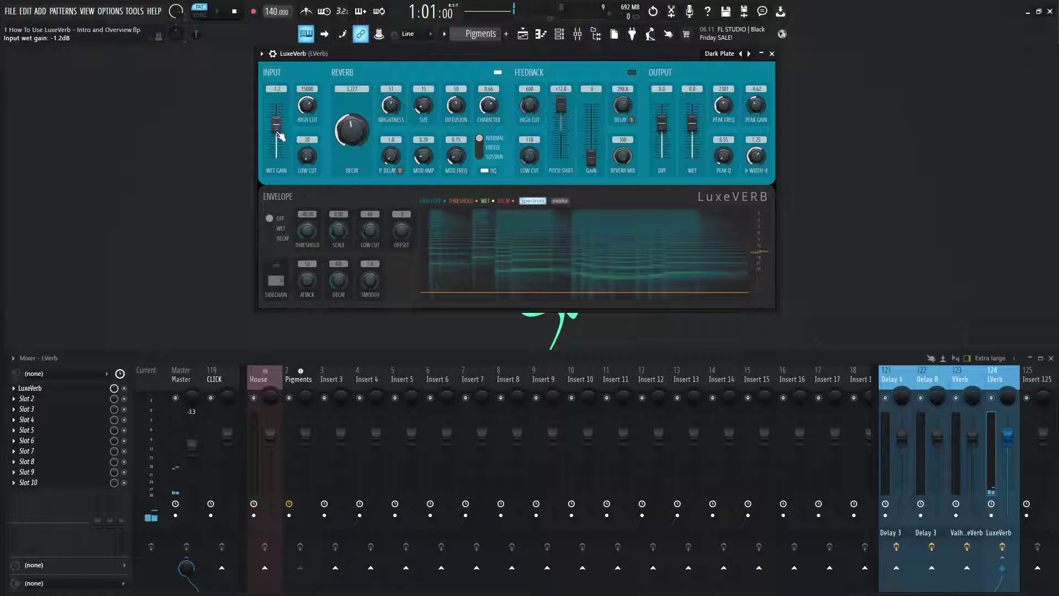
left_click_drag(281, 136, 281, 123)
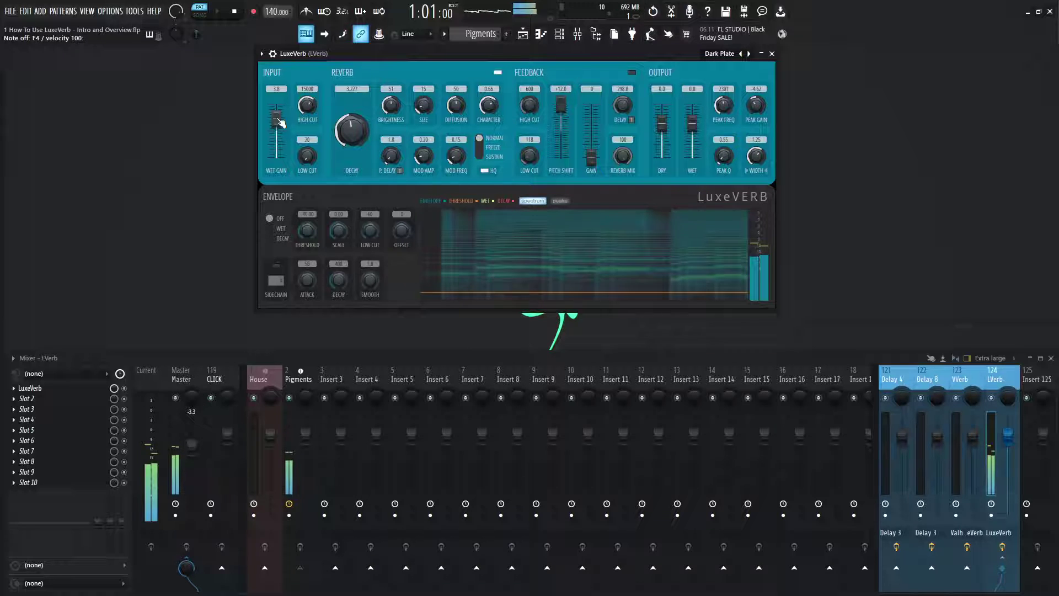
Step: Switch to Hard Plate and play G#5, C#4, E5, D#5 and B4 through it
left_click(722, 54)
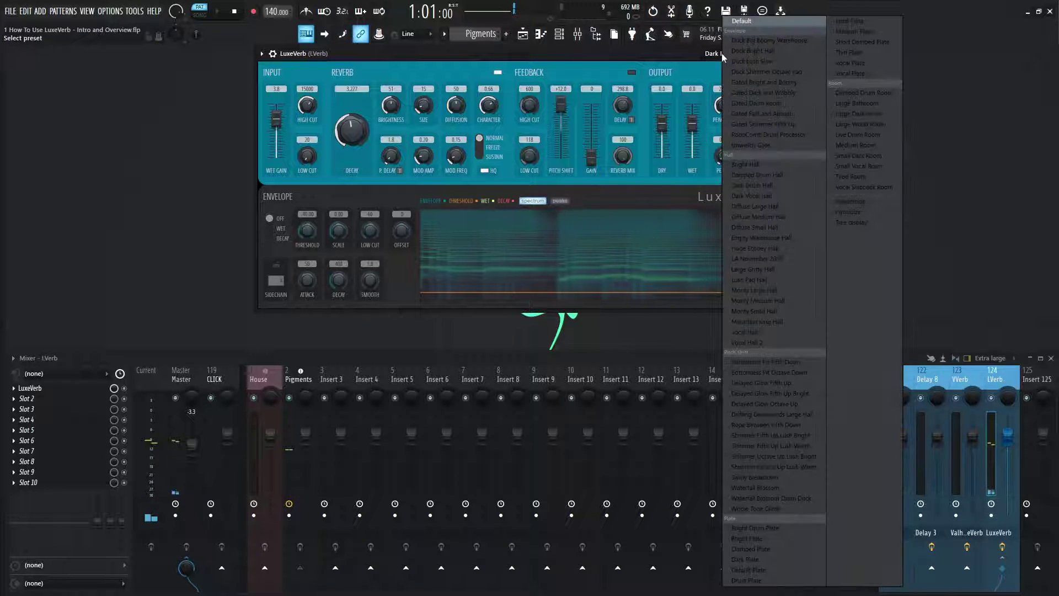
left_click(864, 25)
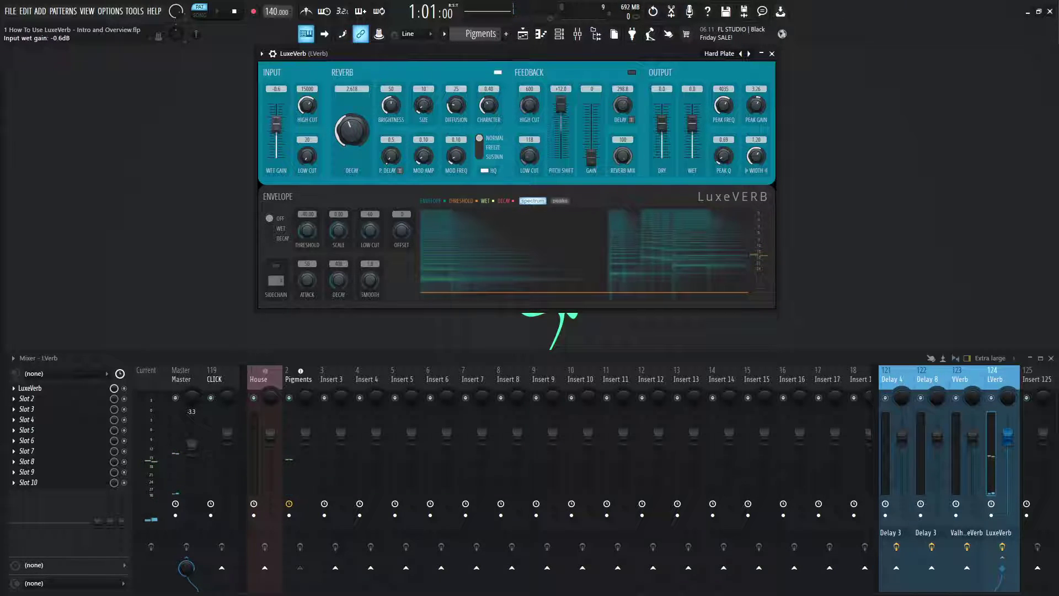
key("h")
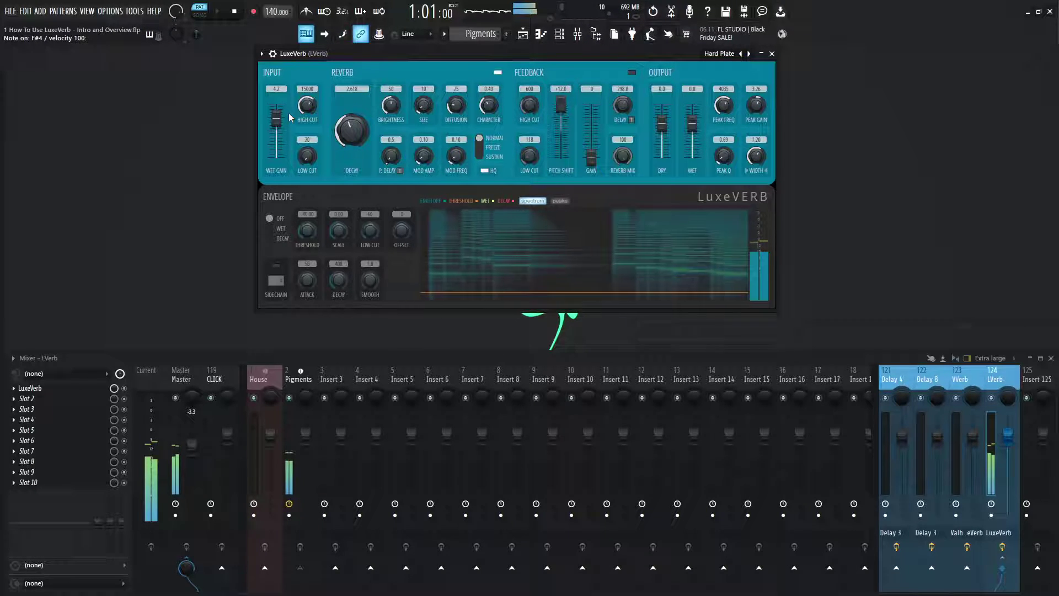
key("s")
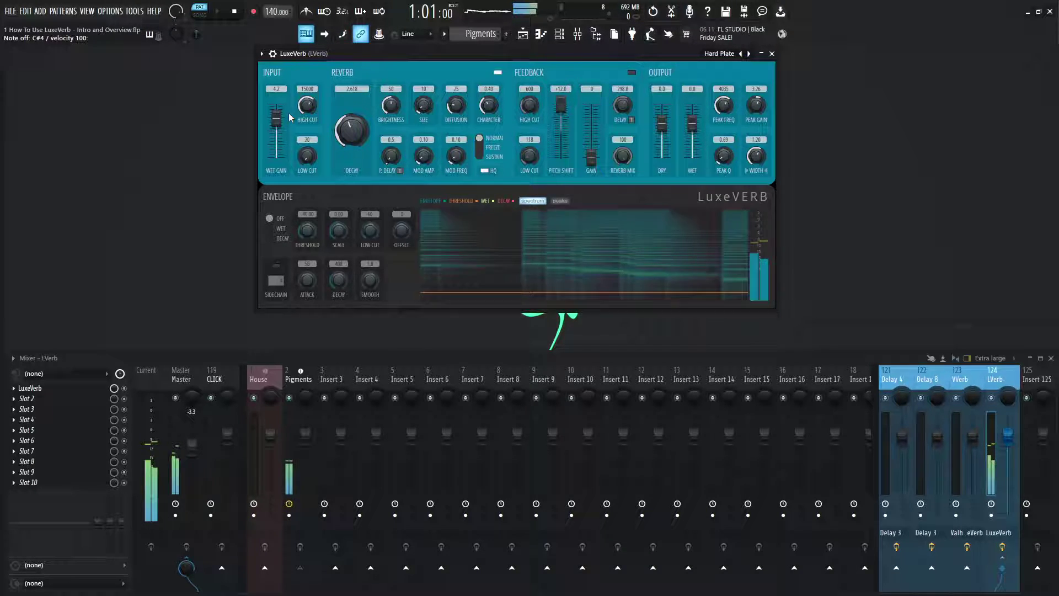
key("e")
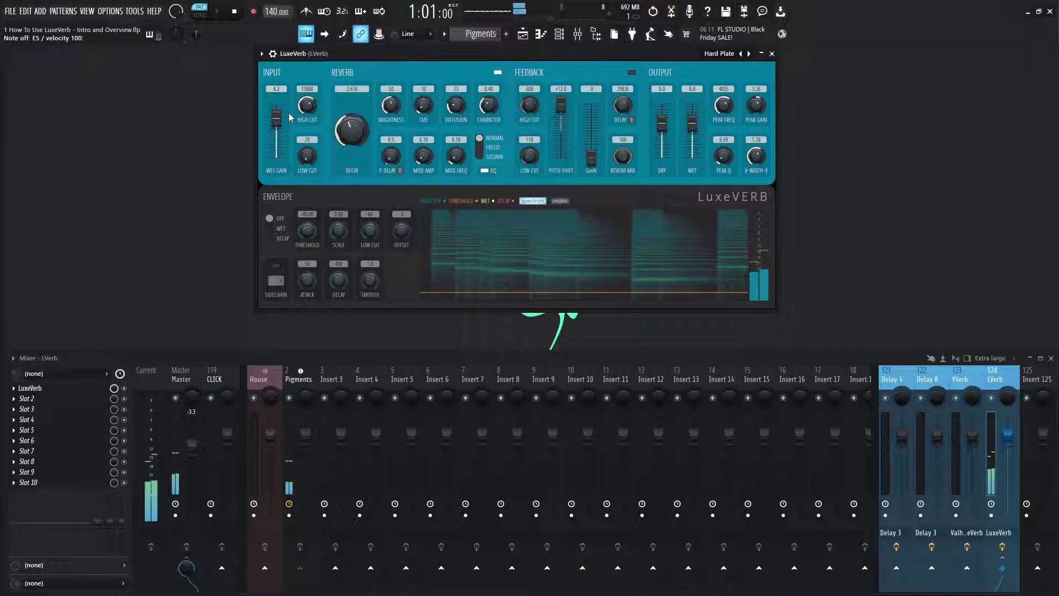
key("3")
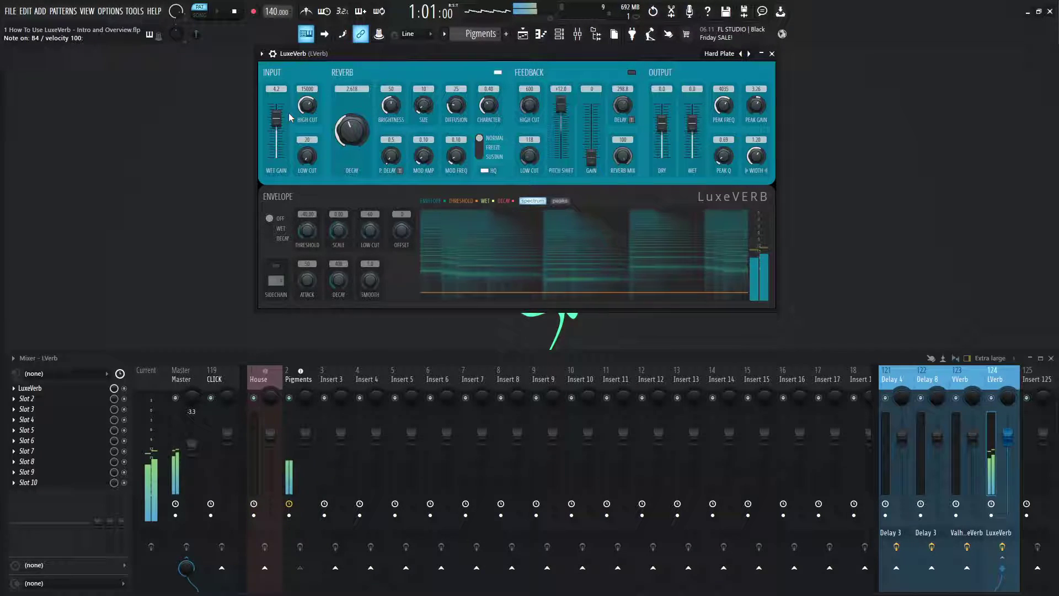
key("m")
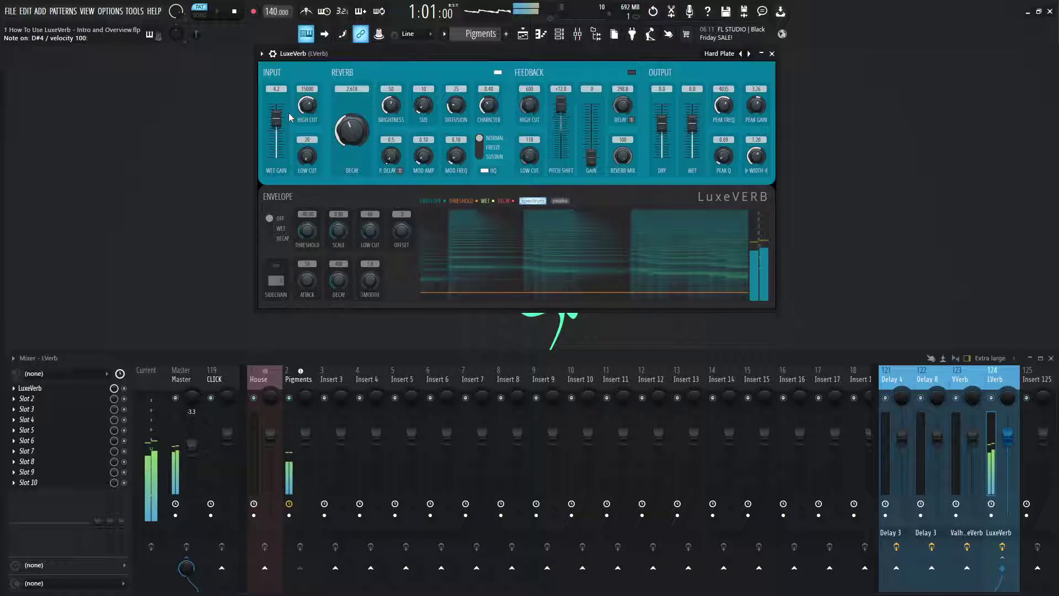
Step: Load LuxeVerb's Large Bathroom room preset and raise the input wet gain to 3.2 dB
left_click(719, 53)
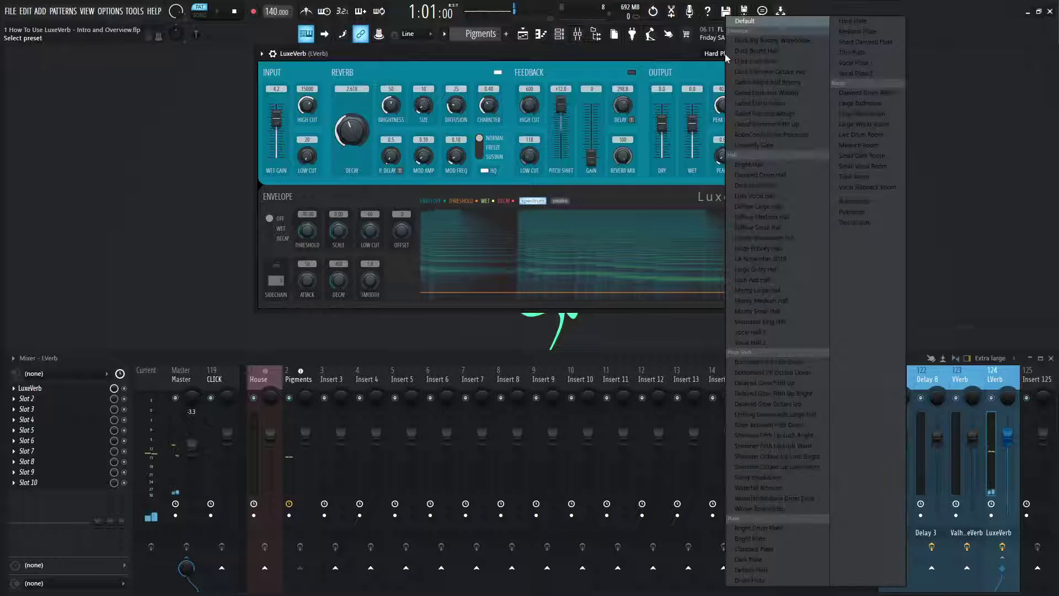
left_click(875, 104)
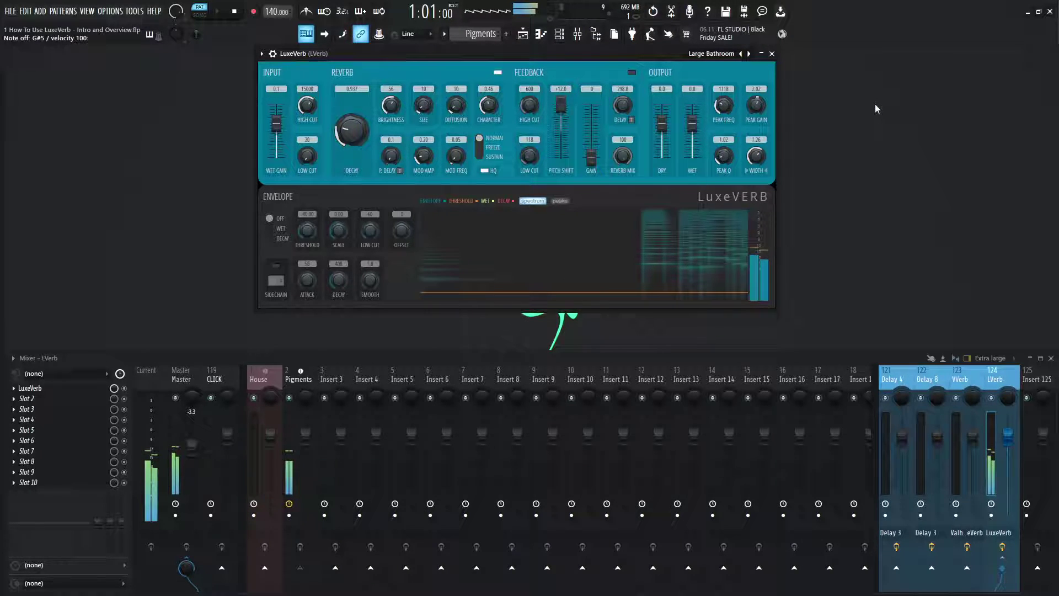
left_click_drag(280, 122, 280, 115)
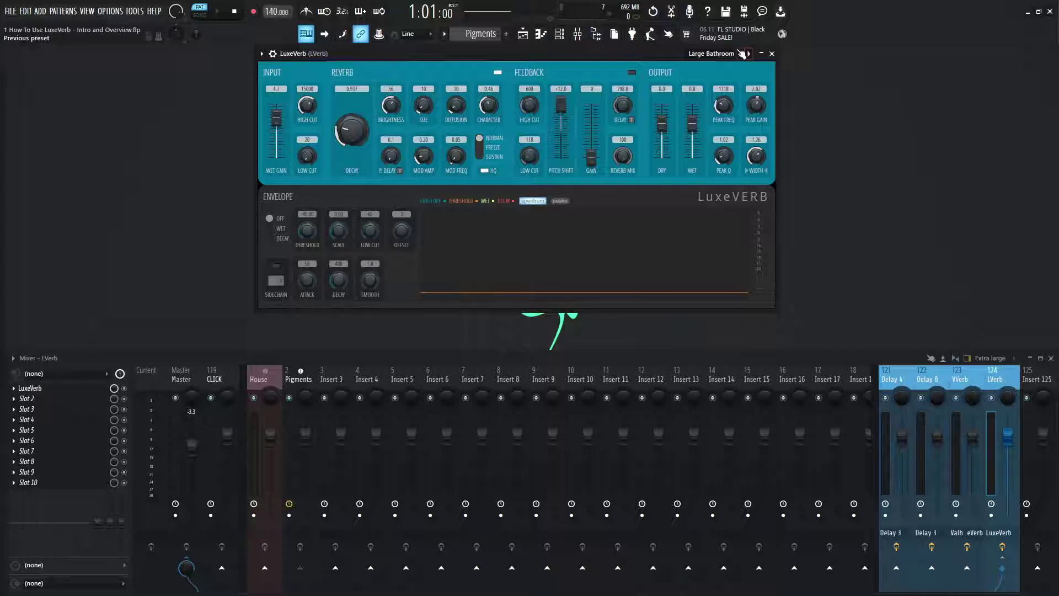
Step: Load the Tiled Room preset in LuxeVerb and turn the effect back on at mixer insert 124
left_click(713, 57)
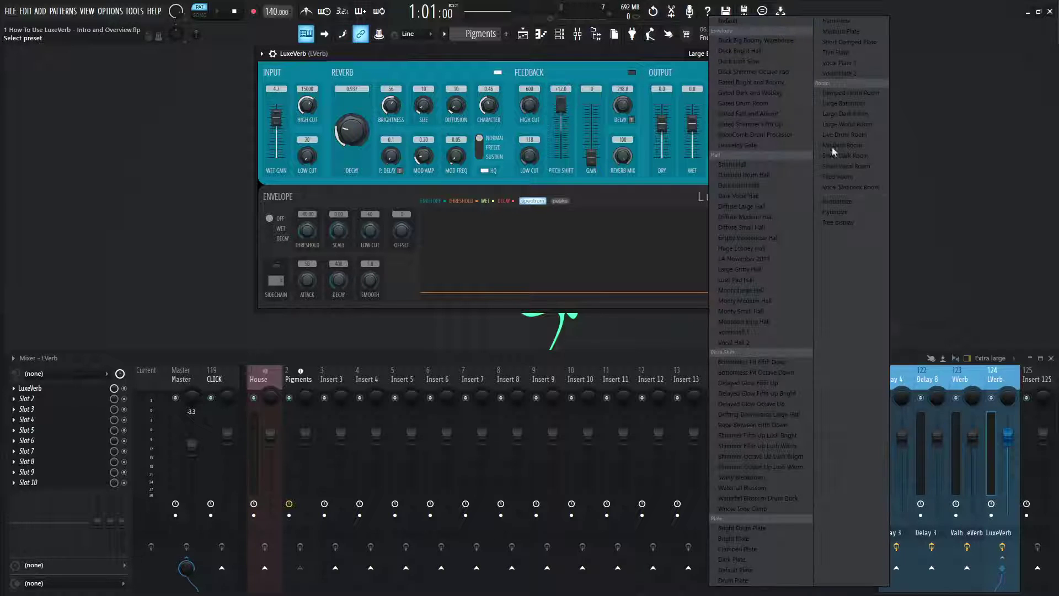
left_click(856, 176)
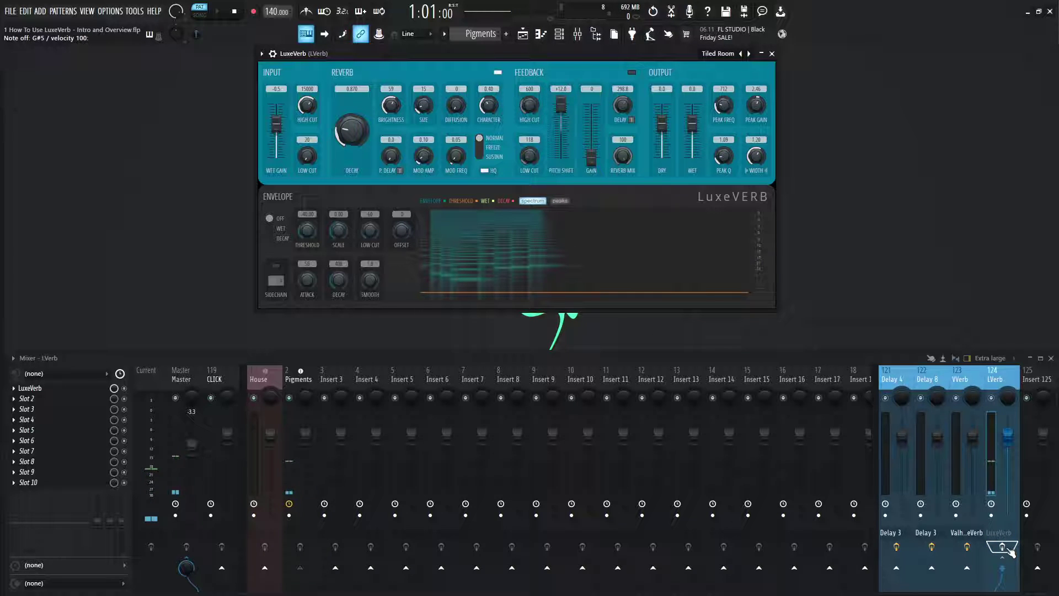
left_click(1003, 547)
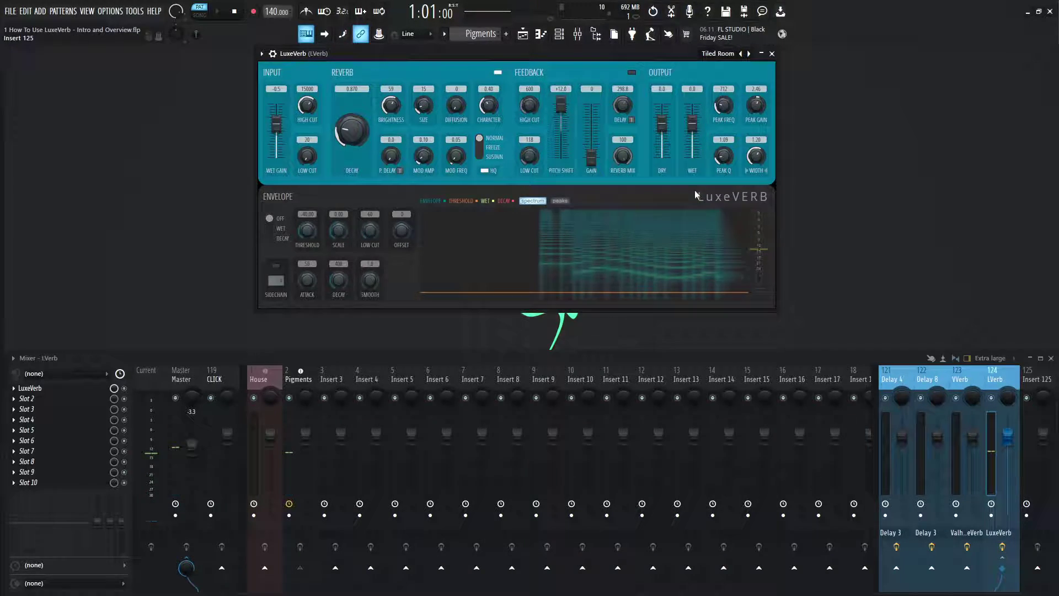
left_click(726, 55)
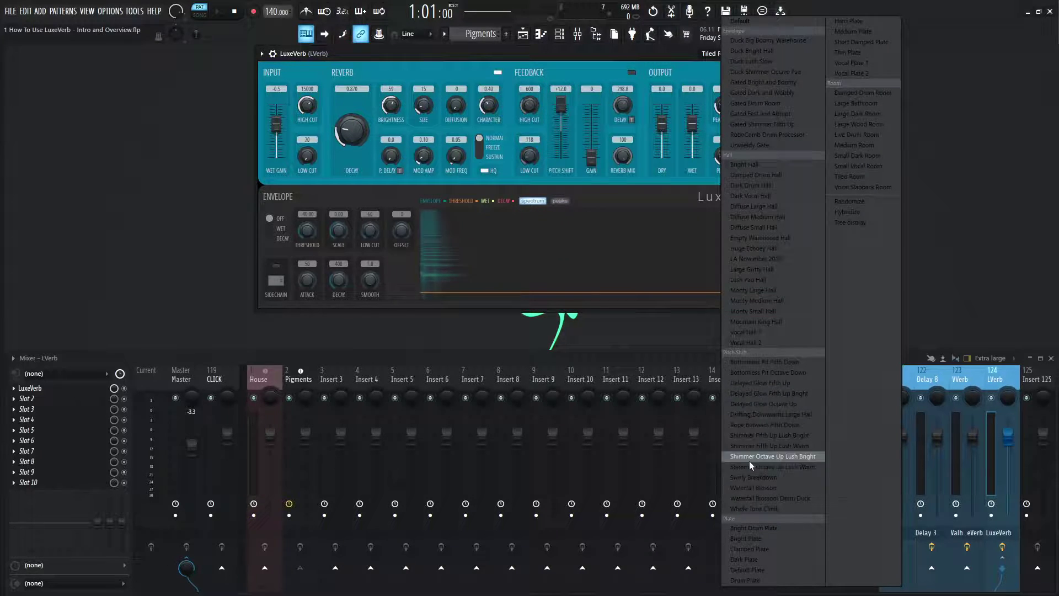
left_click(577, 51)
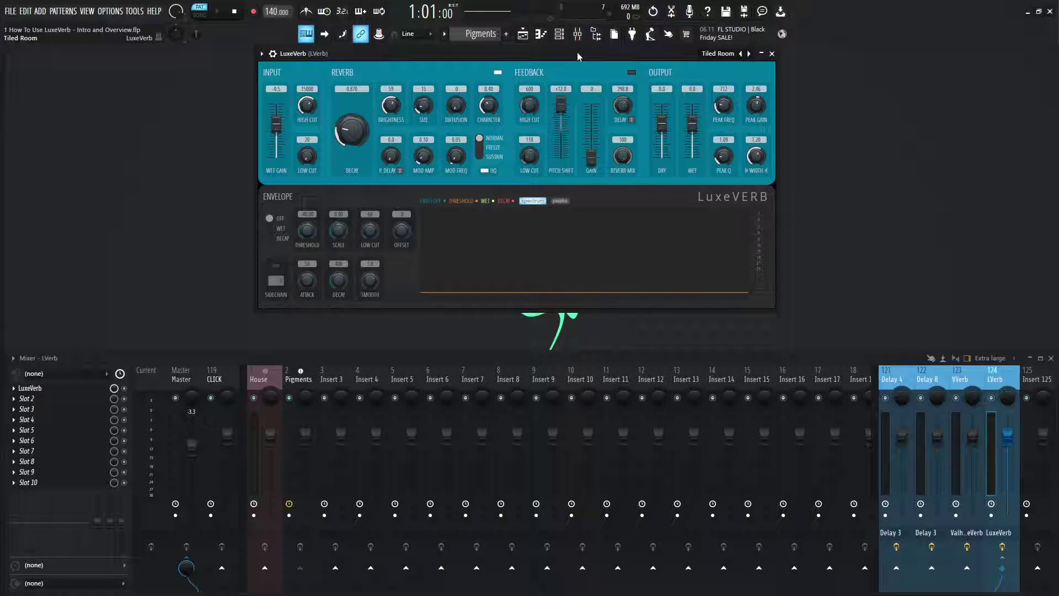